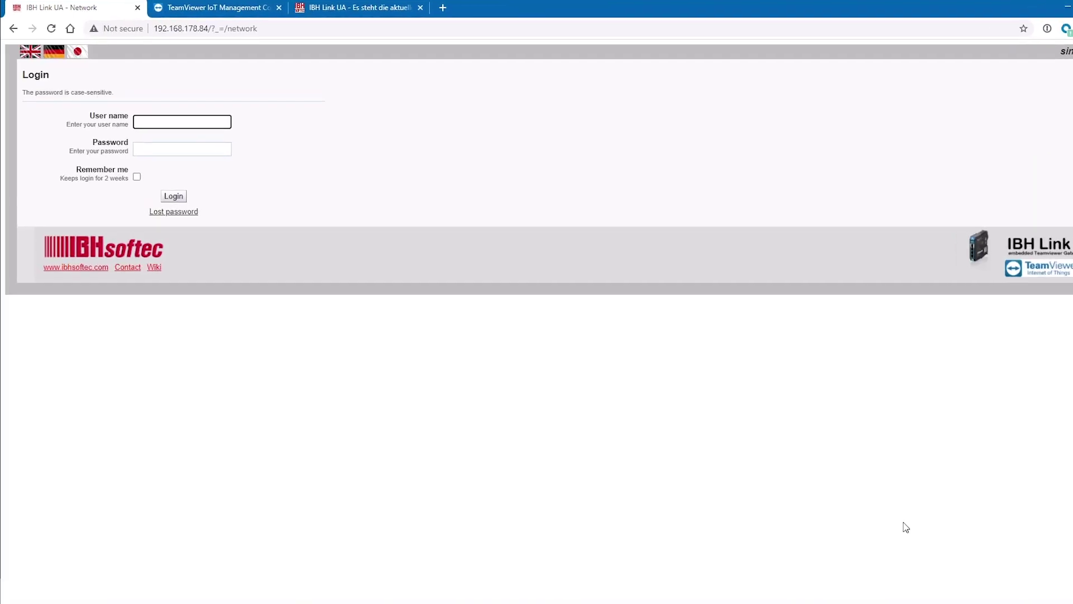
- Log in as admin with Remember me for two weeks and open the Network configuration page
{"action": "type", "text": "admin"}
{"action": "key", "text": "Tab"}
{"action": "type", "text": "a"}
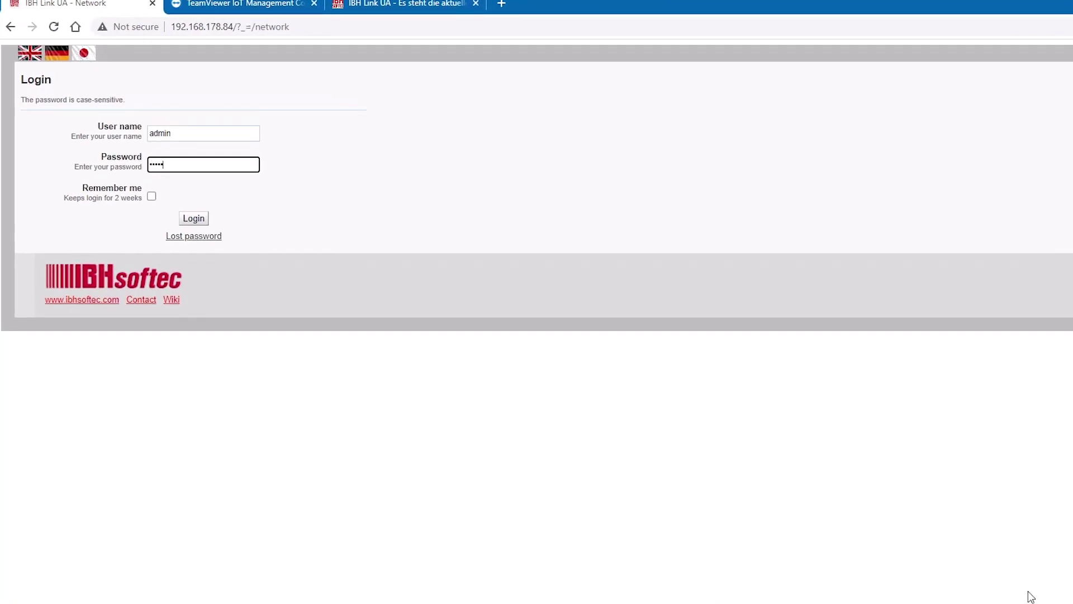
{"action": "left_click", "coordinate": [151, 196]}
{"action": "left_click", "coordinate": [188, 222]}
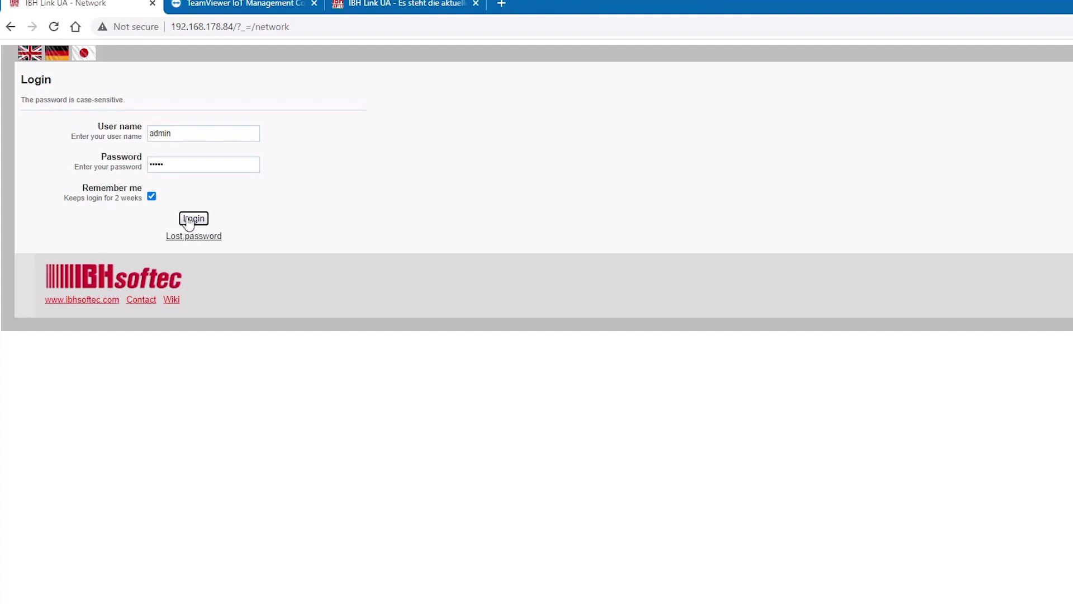
{"action": "left_click", "coordinate": [43, 164]}
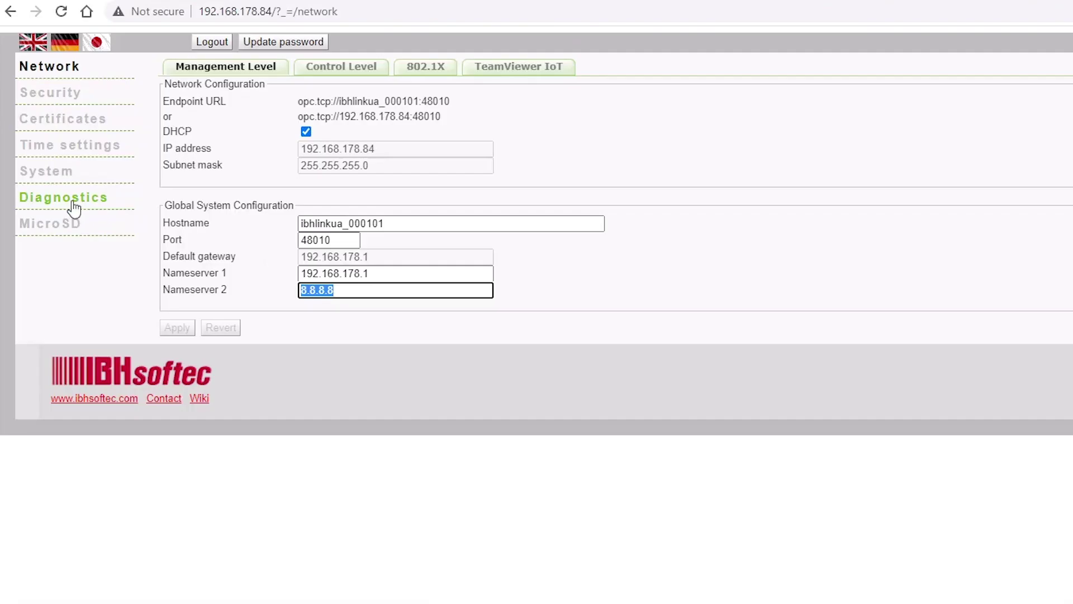
- On Diagnostics, resolve and ping router1.teamviewer.com, getting 3/3 replies with 0% loss
{"action": "left_click", "coordinate": [74, 209]}
{"action": "left_click", "coordinate": [384, 120]}
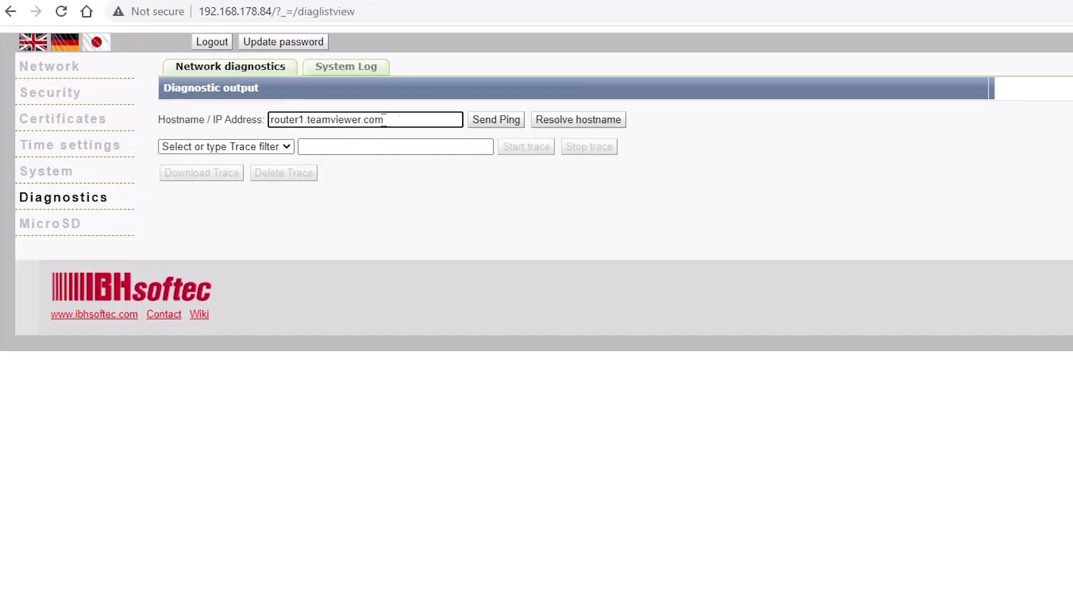
{"action": "left_click_drag", "start_coordinate": [384, 122], "coordinate": [239, 119]}
{"action": "type", "text": "router1.teamviewer.com"}
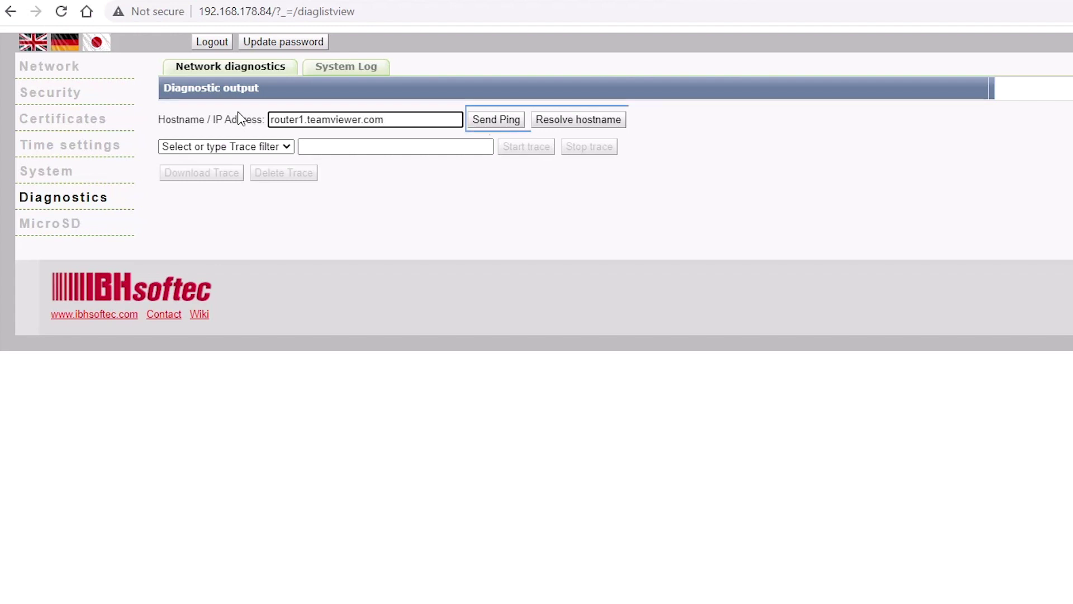
{"action": "left_click", "coordinate": [597, 120]}
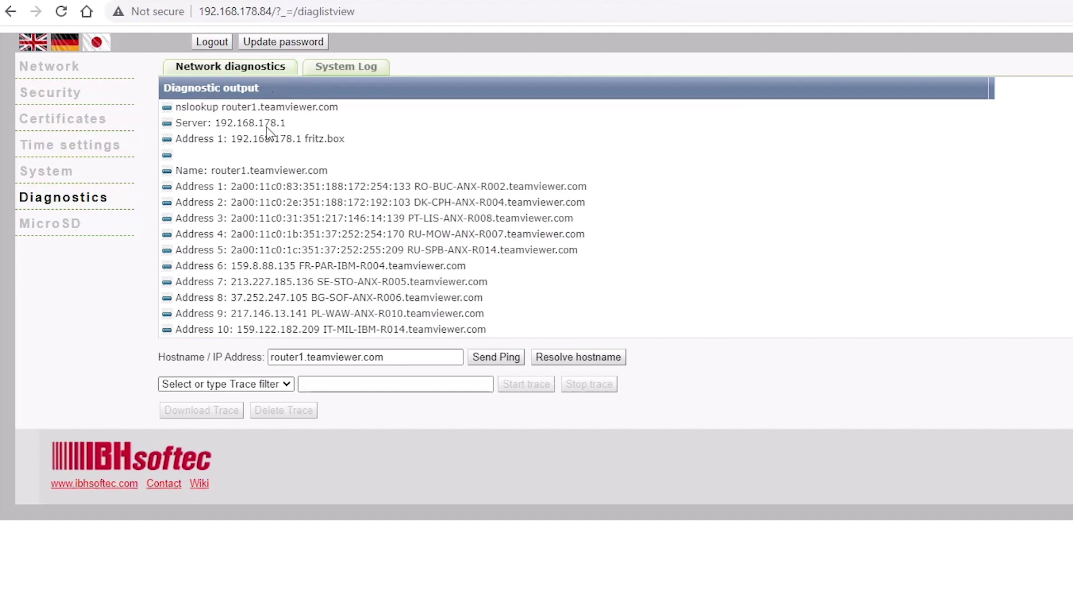
{"action": "left_click", "coordinate": [494, 356]}
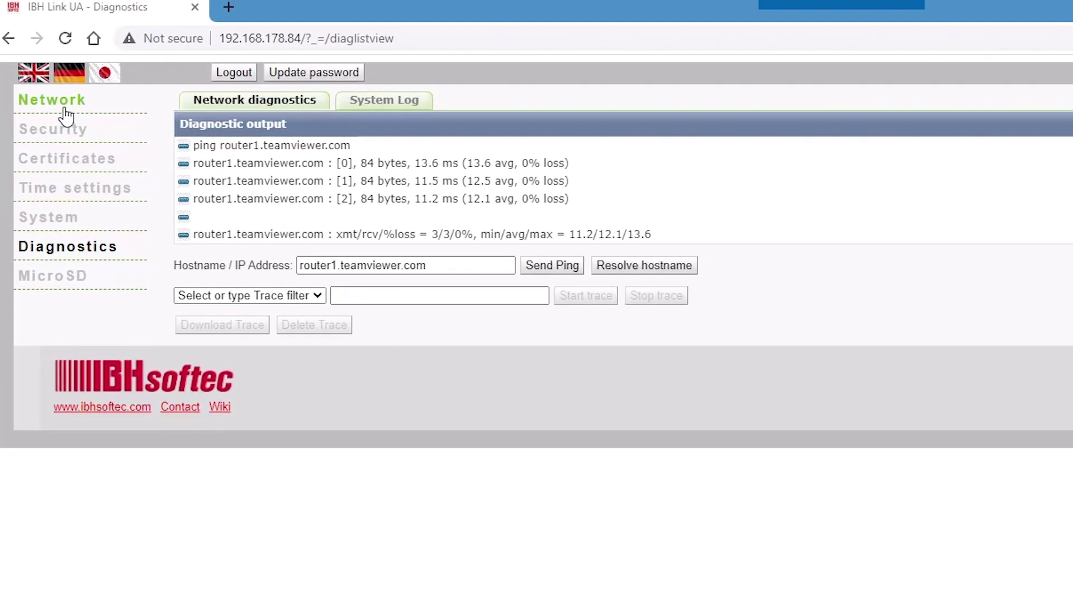
- Open the TeamViewer IoT settings and paste in the assignment token copied from the IoT console
{"action": "left_click", "coordinate": [63, 108]}
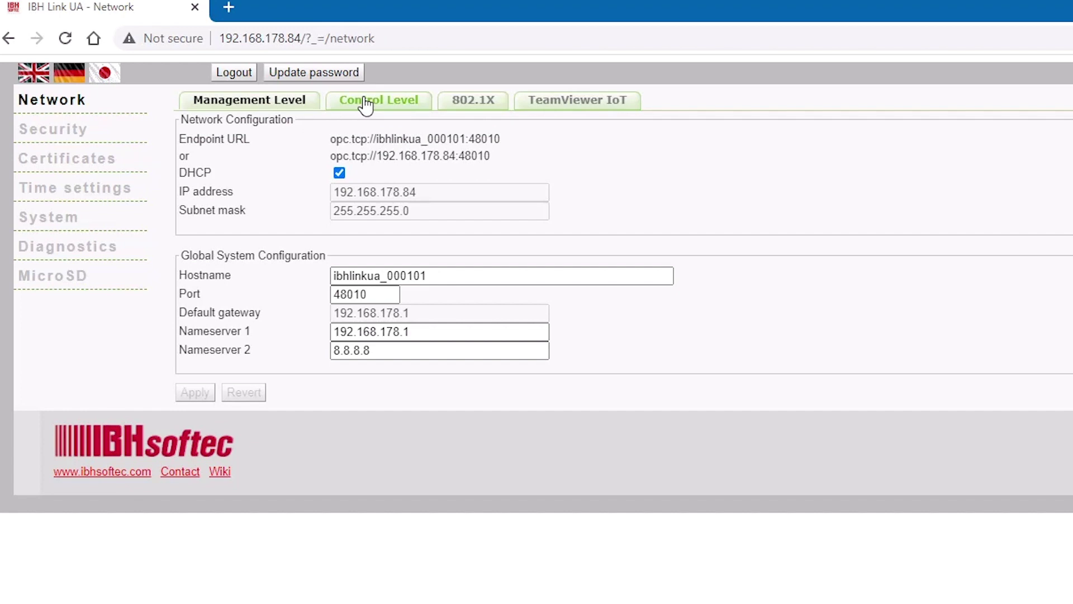
{"action": "left_click", "coordinate": [365, 105]}
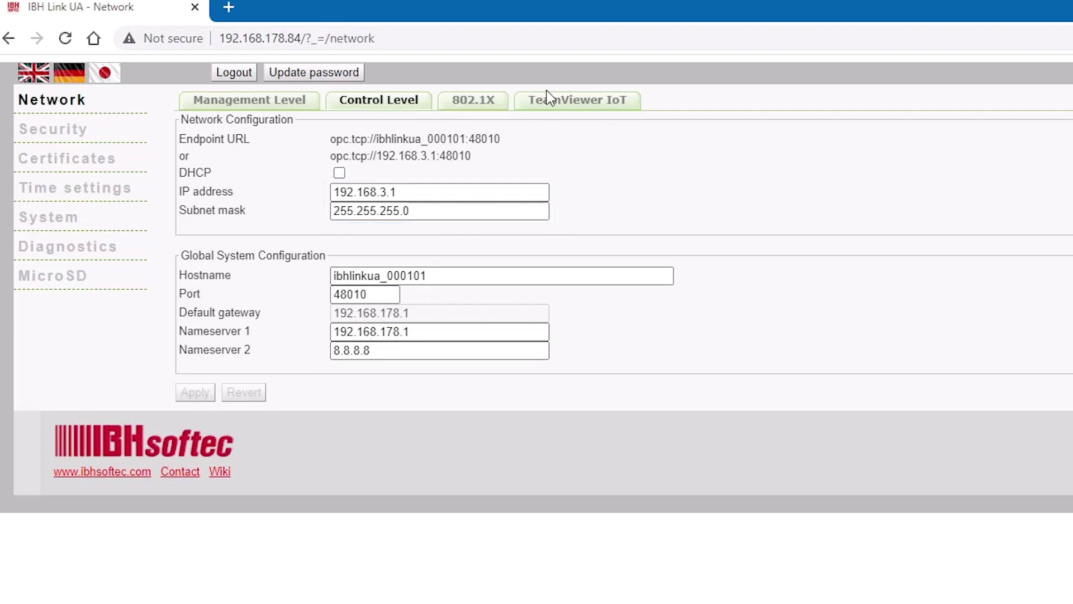
{"action": "left_click", "coordinate": [585, 104]}
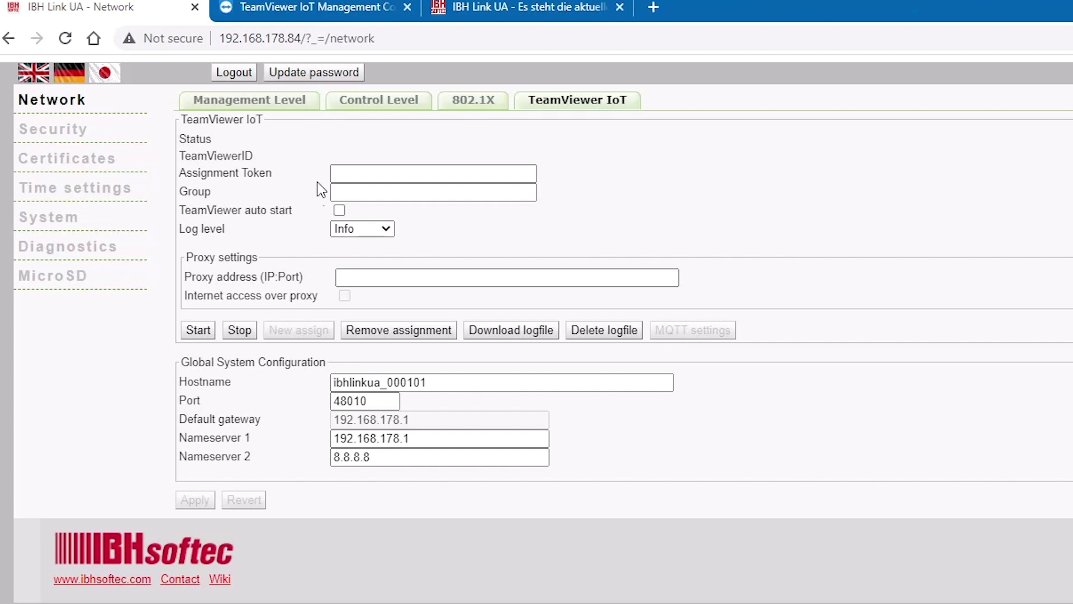
{"action": "left_click", "coordinate": [349, 173]}
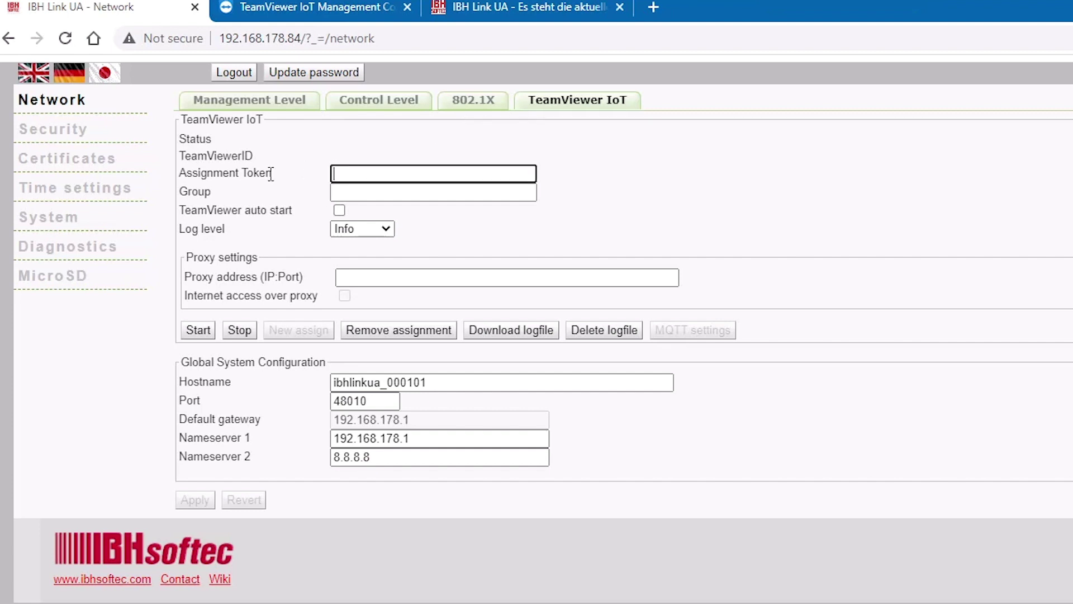
{"action": "left_click", "coordinate": [306, 14]}
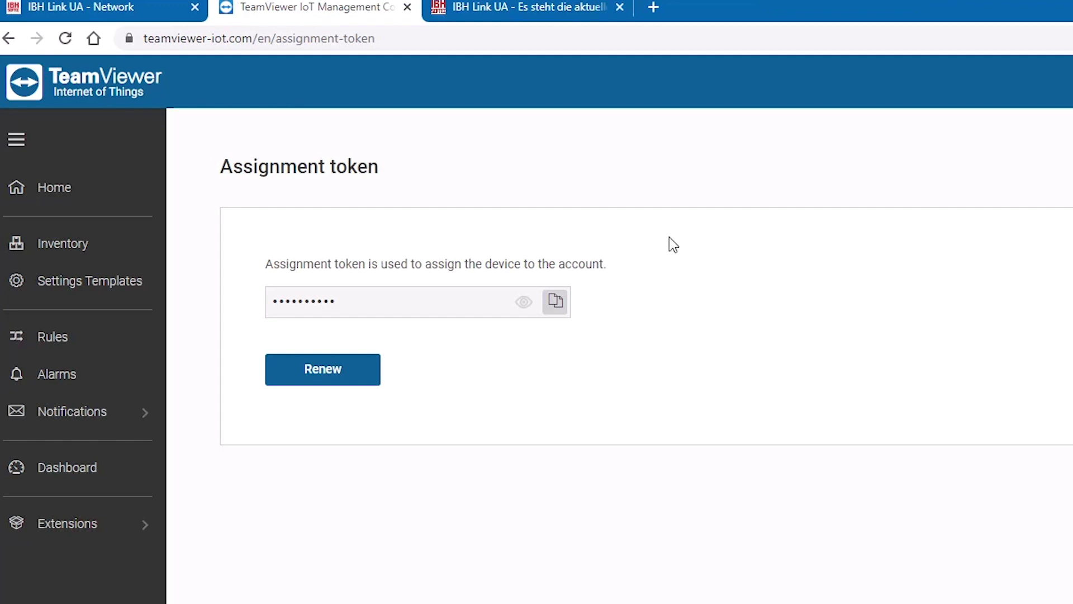
{"action": "left_click", "coordinate": [555, 302]}
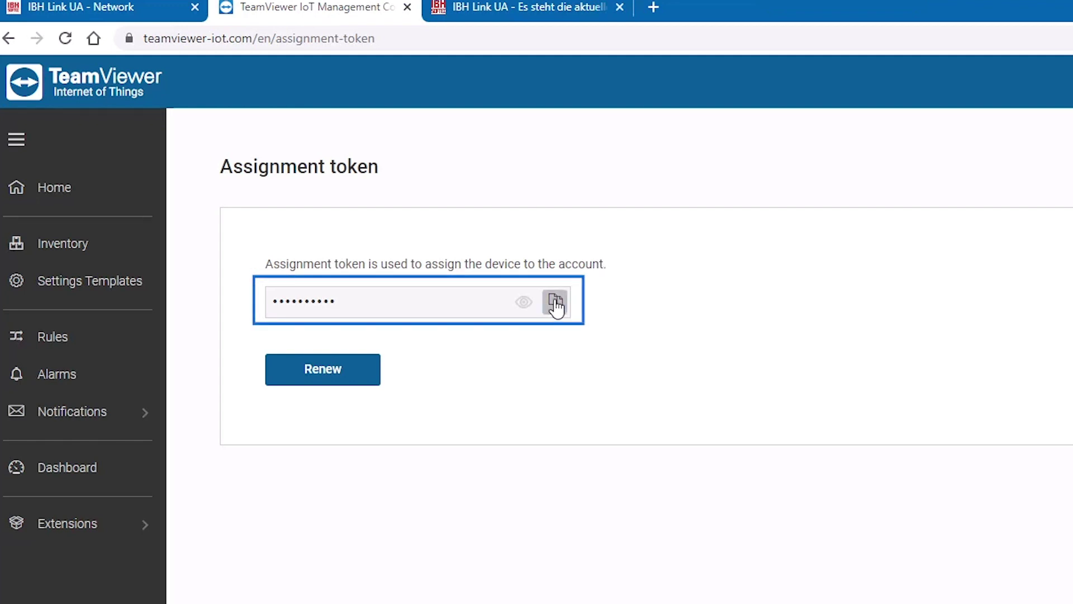
{"action": "left_click", "coordinate": [102, 18]}
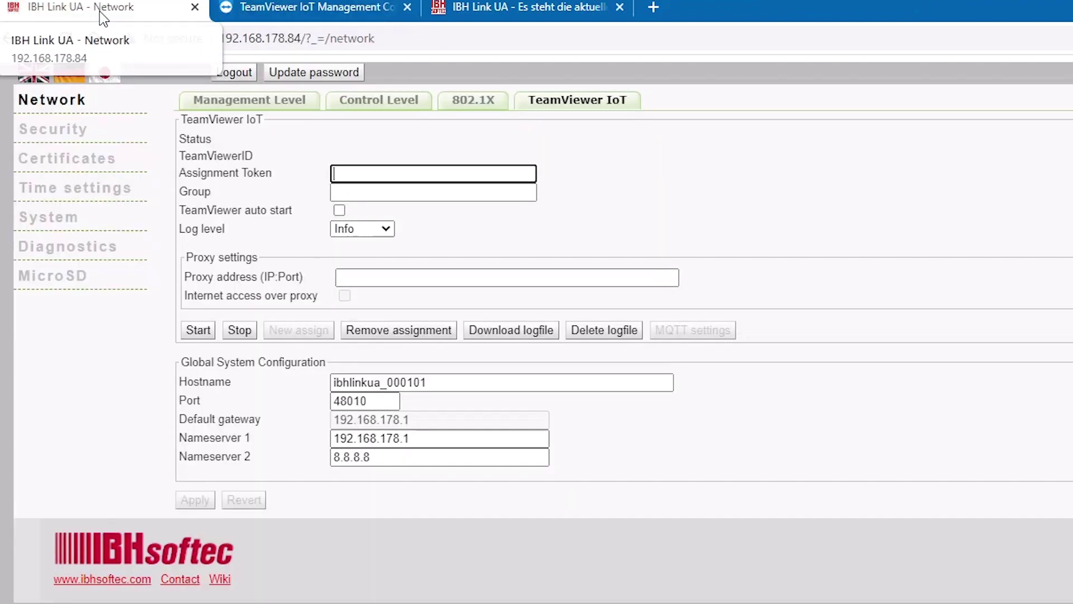
{"action": "right_click", "coordinate": [387, 178]}
{"action": "left_click", "coordinate": [428, 341]}
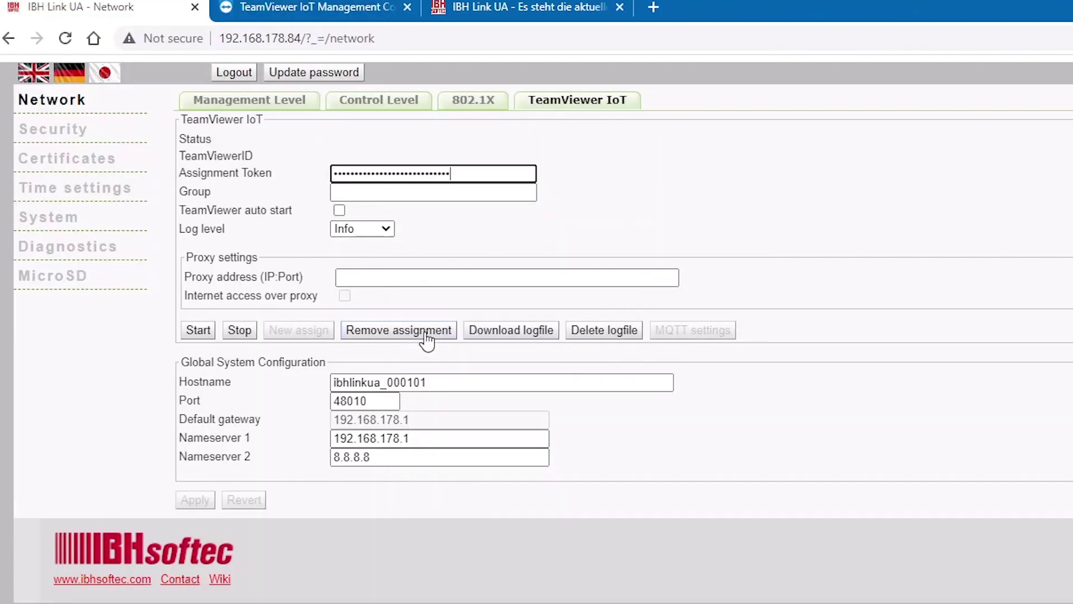
- Set the Group to IoT and enable TeamViewer auto start
{"action": "left_click", "coordinate": [416, 195]}
{"action": "type", "text": "IoT"}
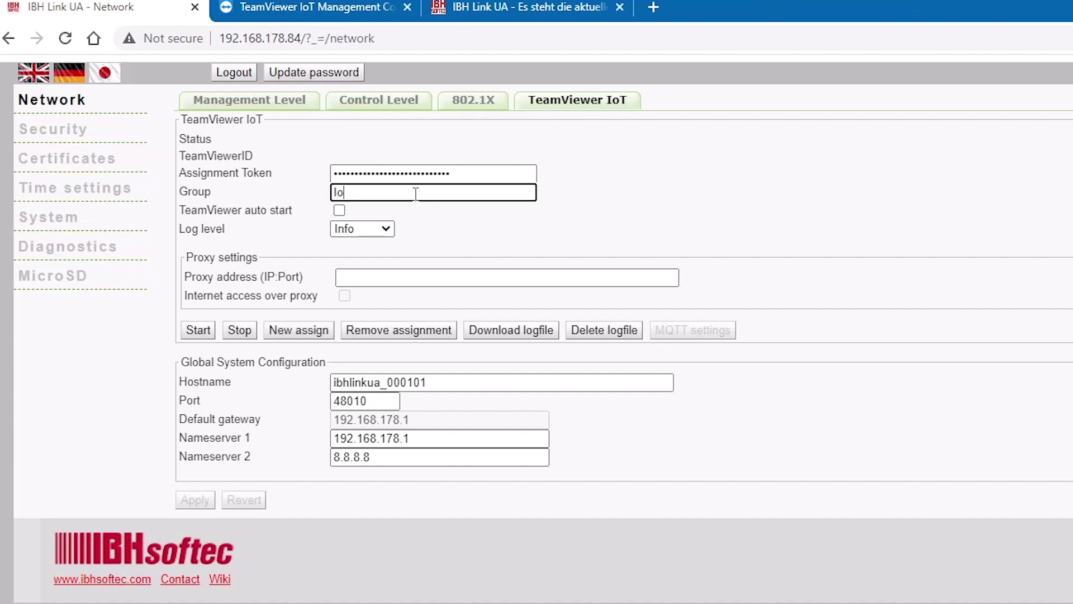
{"action": "left_click", "coordinate": [339, 211]}
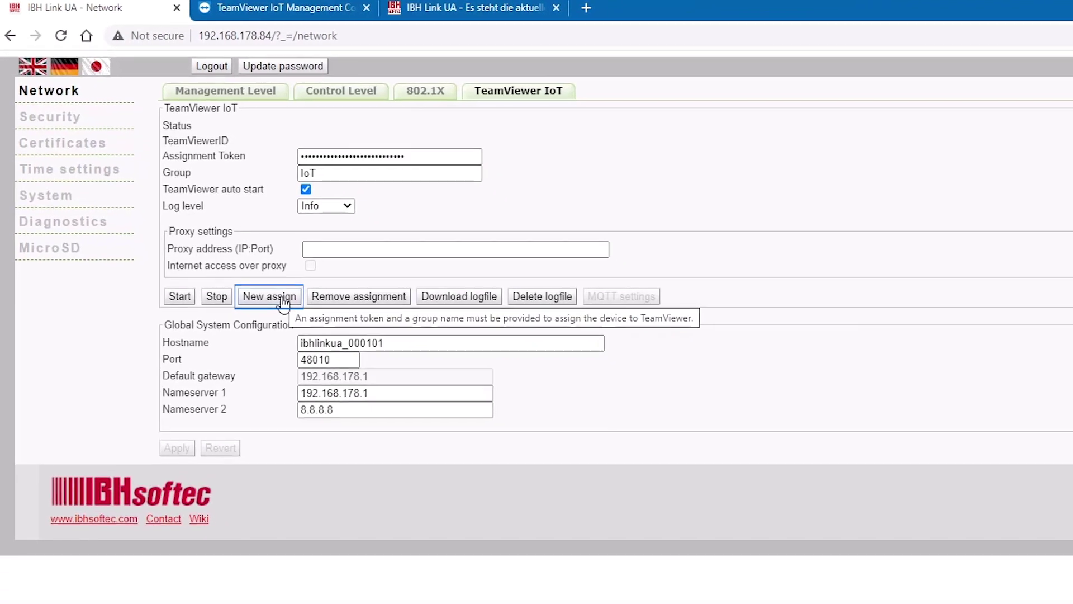
- Request a new assignment, accept the EULA, and select ibhlinkua_000101 online in the IoT group
{"action": "left_click", "coordinate": [233, 246]}
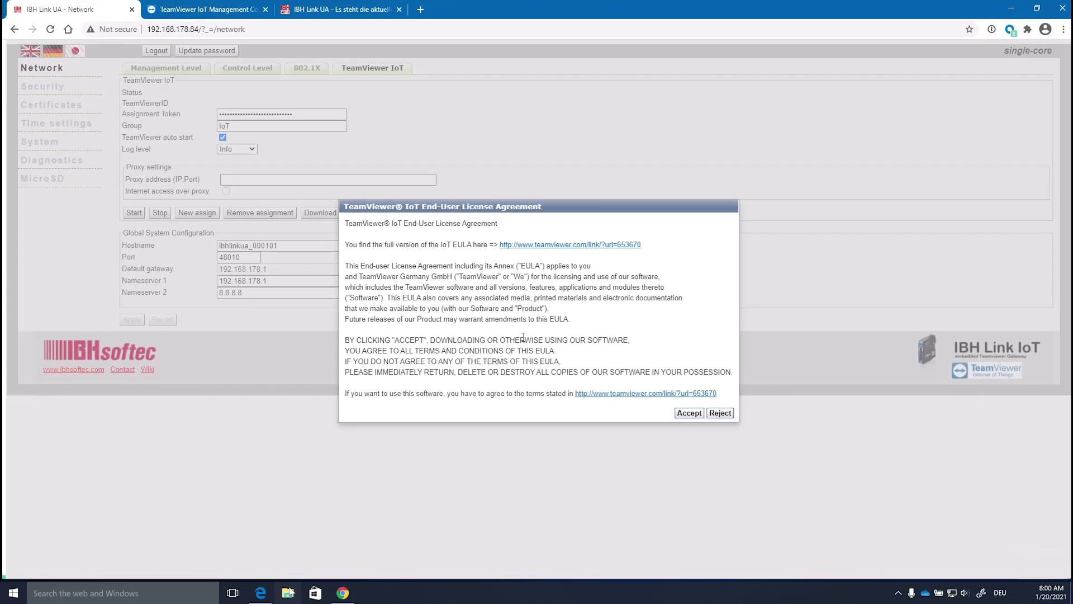
{"action": "left_click", "coordinate": [688, 413]}
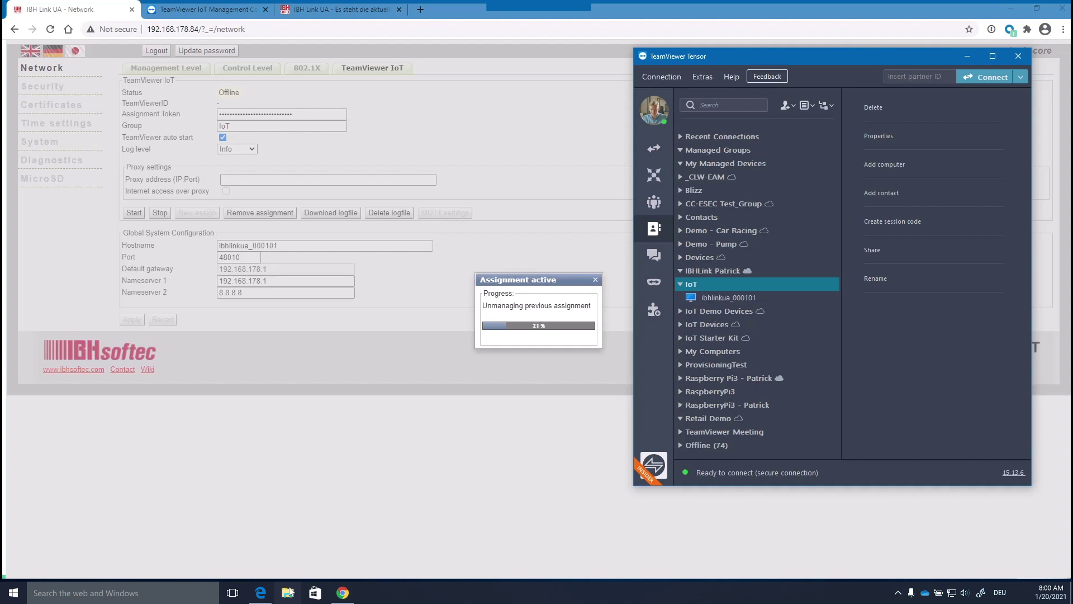
{"action": "left_click", "coordinate": [732, 299]}
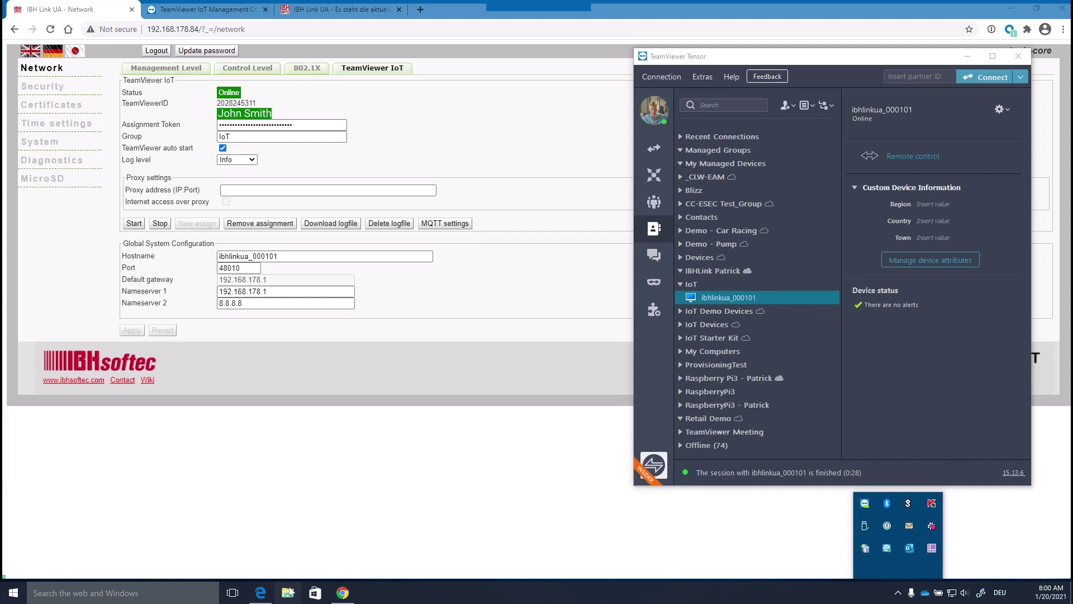
- Open the tray's Agents list, name the new shortcut PLC, and copy the device's TeamViewer ID
{"action": "right_click", "coordinate": [864, 548]}
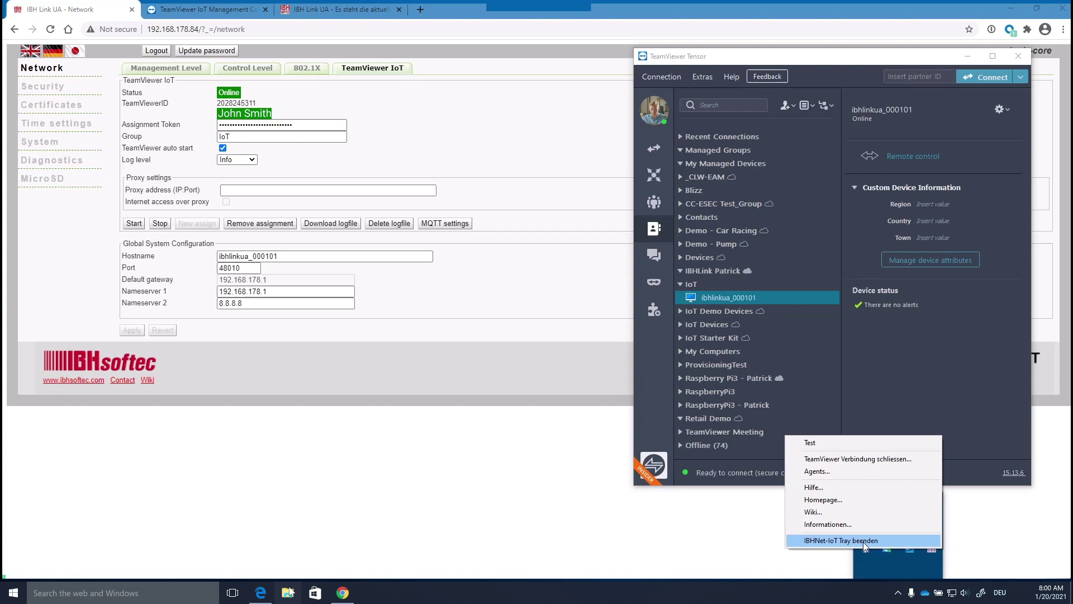
{"action": "left_click", "coordinate": [811, 472]}
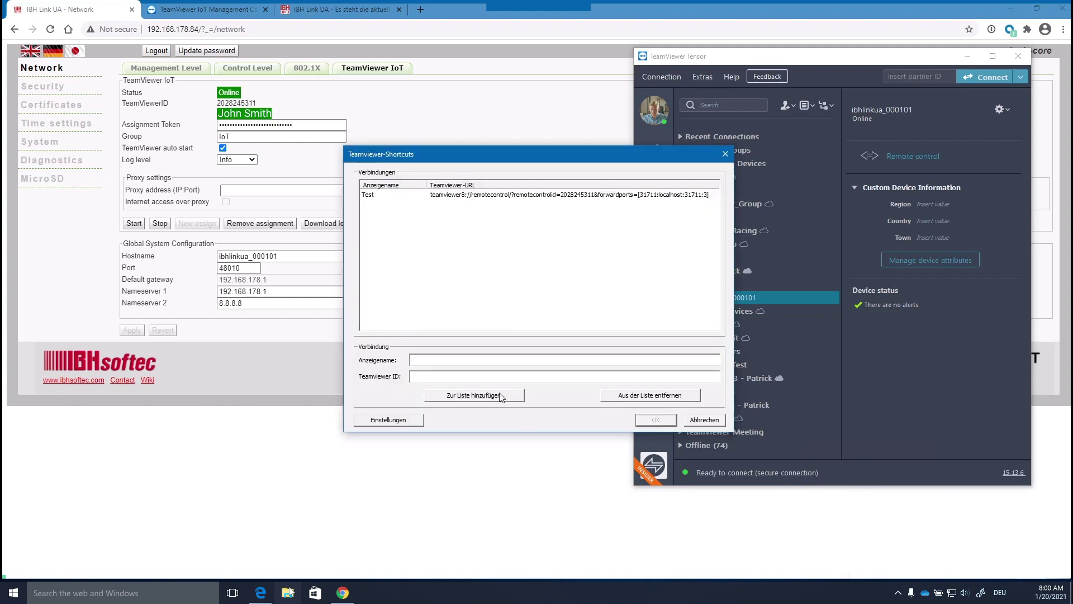
{"action": "type", "text": "PLC"}
{"action": "double_click", "coordinate": [238, 103]}
{"action": "right_click", "coordinate": [237, 102]}
{"action": "left_click", "coordinate": [261, 109]}
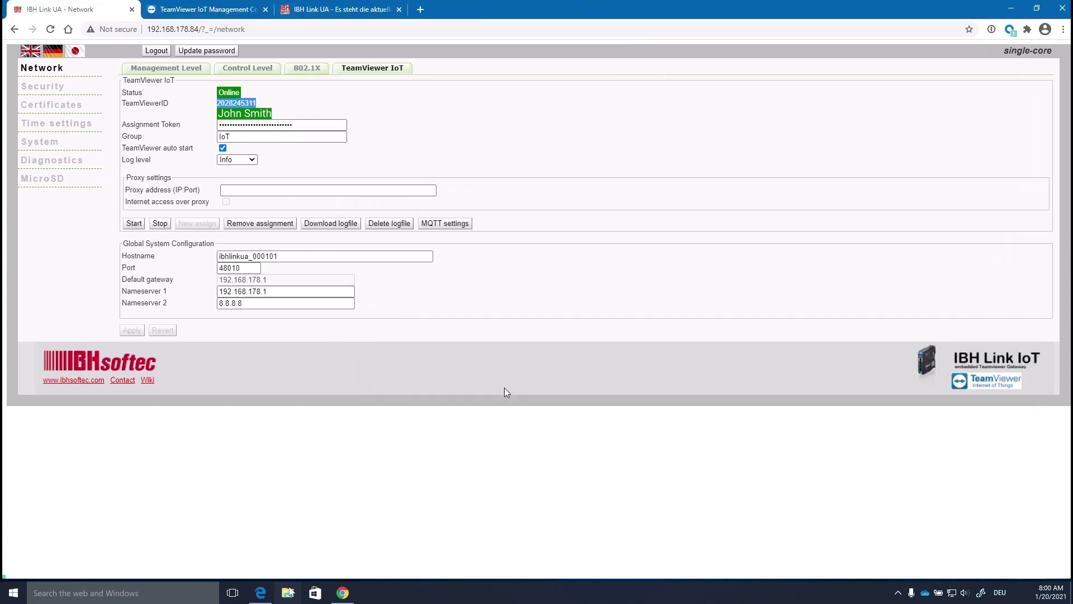
- Paste the TeamViewer ID and add the PLC shortcut to the connection list
{"action": "left_click", "coordinate": [898, 592]}
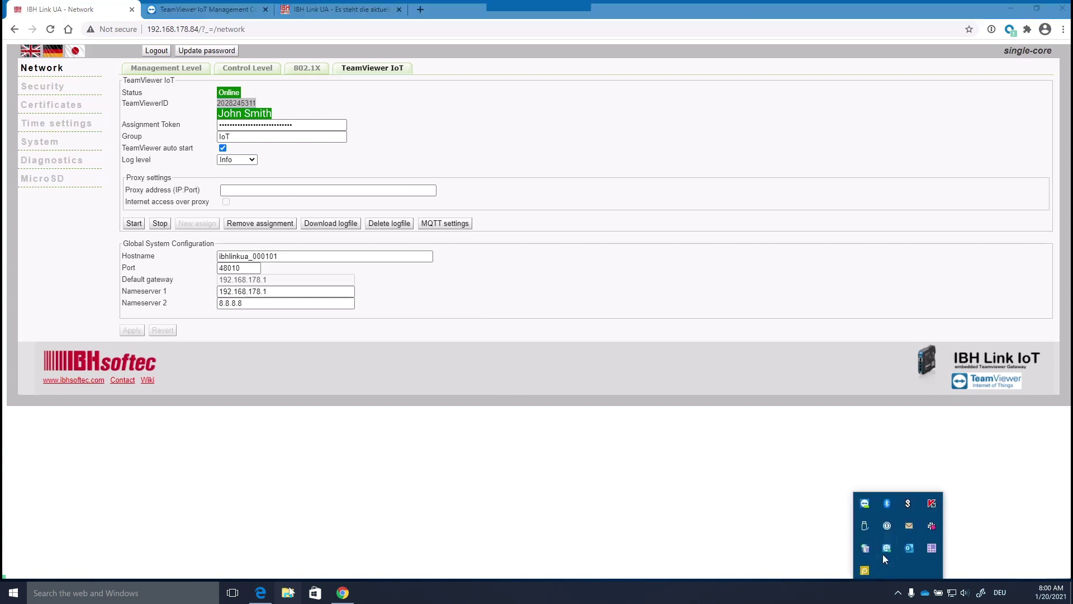
{"action": "left_click", "coordinate": [866, 548]}
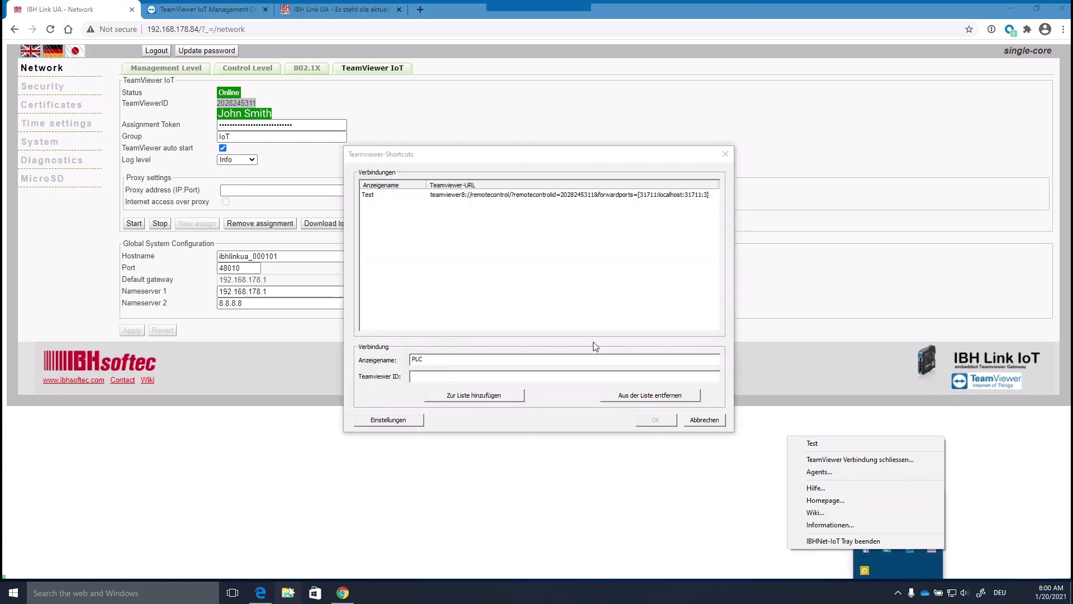
{"action": "right_click", "coordinate": [420, 376]}
{"action": "left_click", "coordinate": [463, 423]}
{"action": "left_click", "coordinate": [475, 397]}
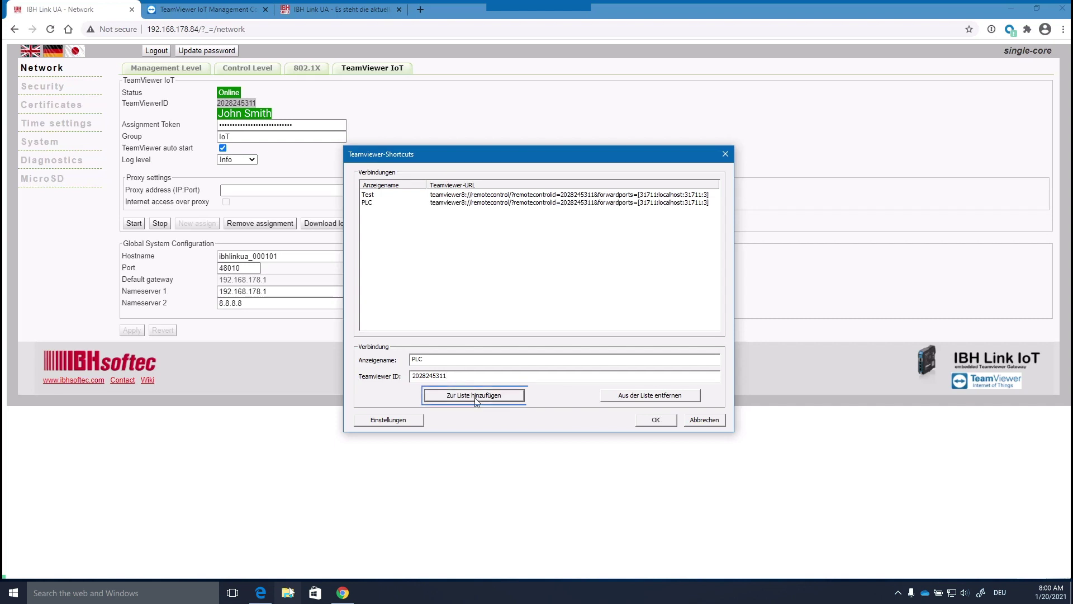
{"action": "left_click", "coordinate": [369, 202]}
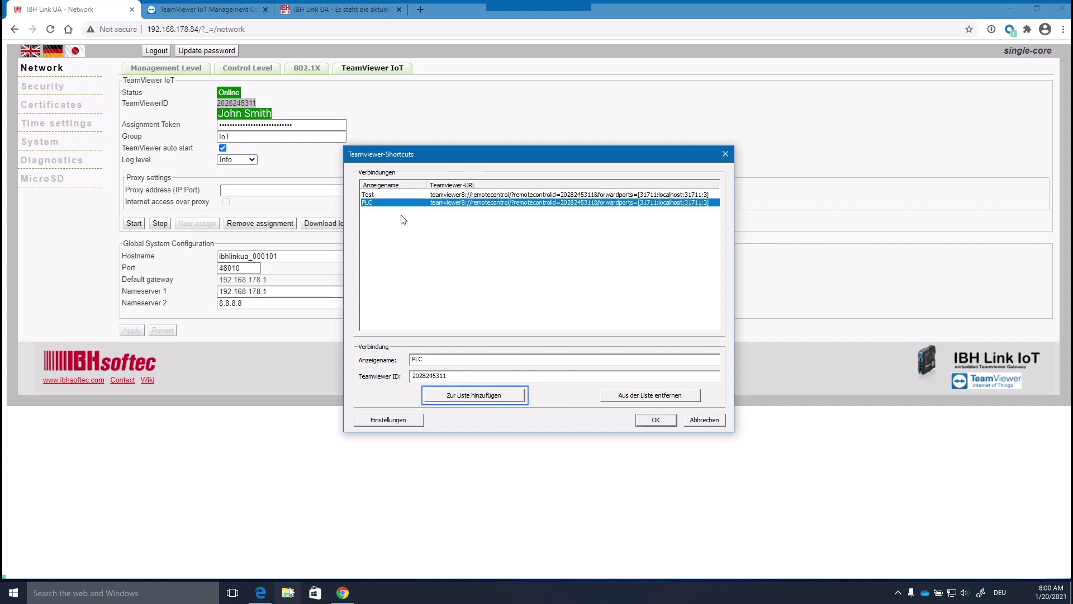
{"action": "left_click", "coordinate": [655, 421]}
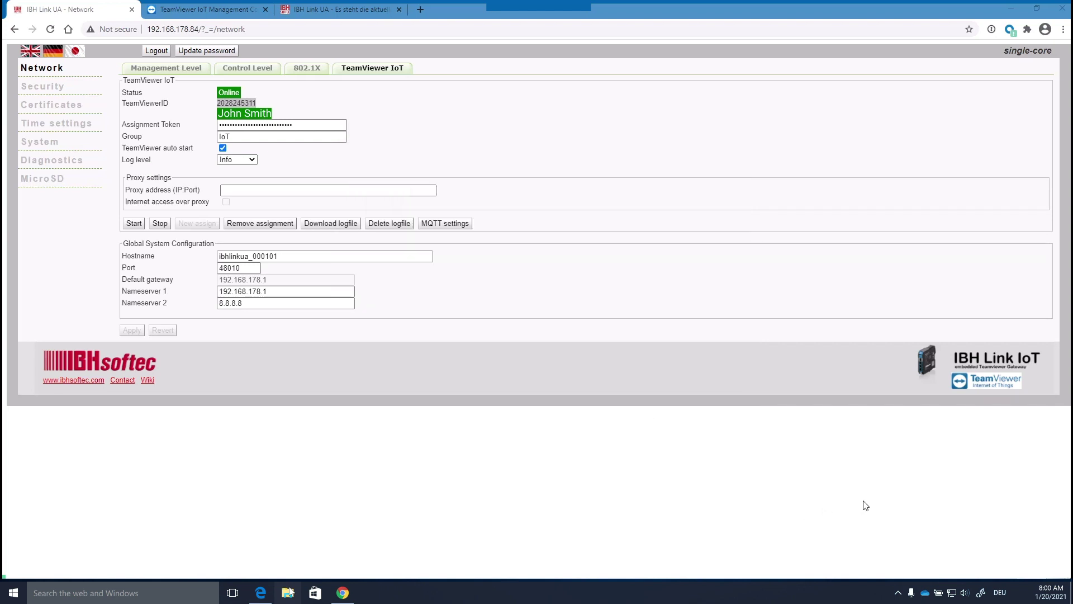
- Connect to the PLC agent and log in to the remote IBH Link, acknowledging both warnings
{"action": "left_click", "coordinate": [898, 592]}
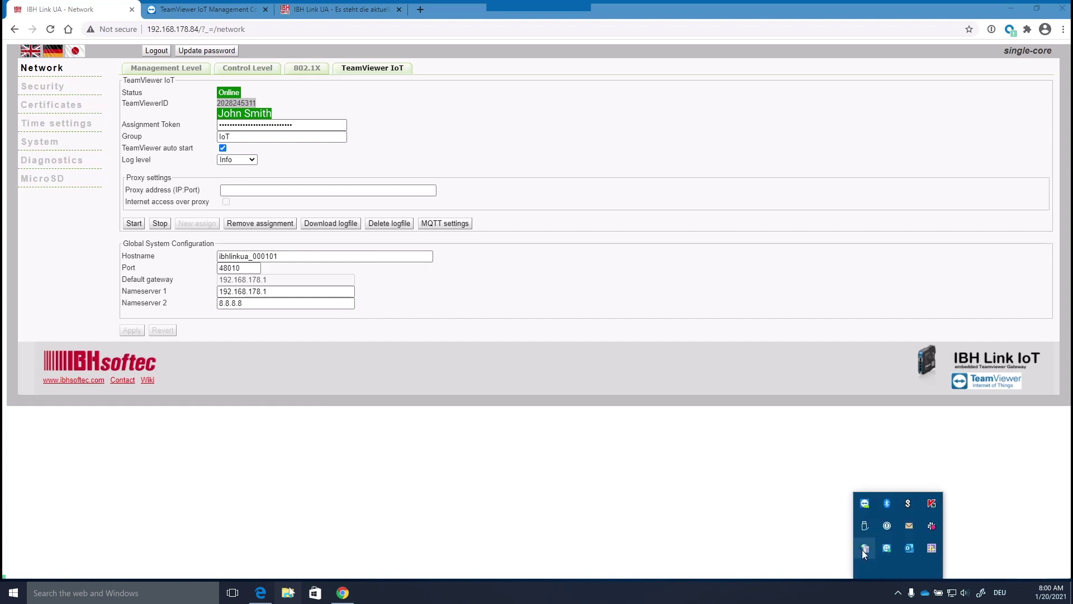
{"action": "right_click", "coordinate": [865, 549]}
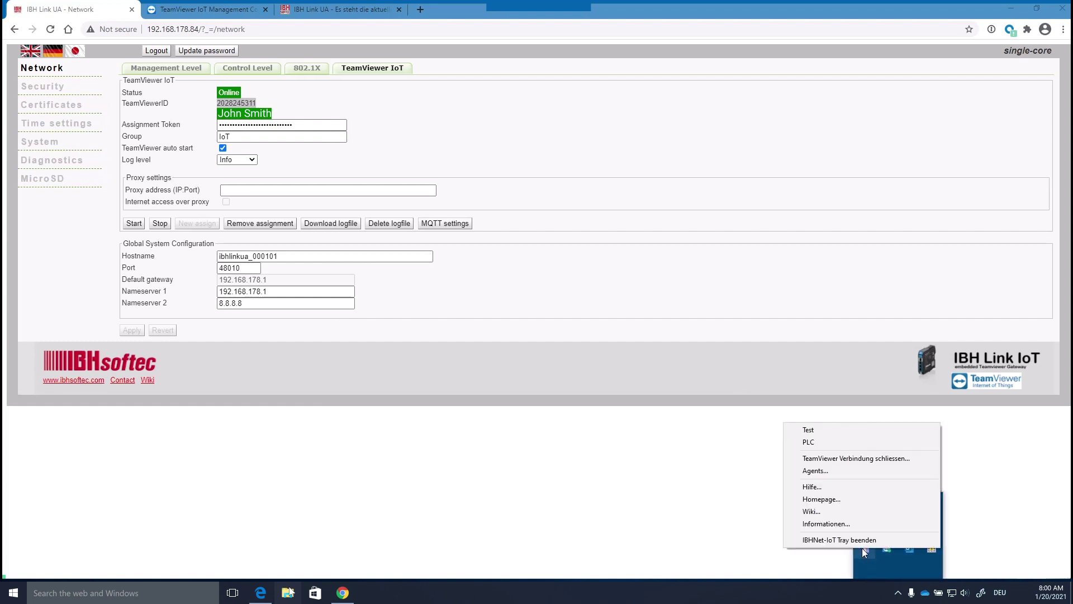
{"action": "left_click", "coordinate": [809, 442]}
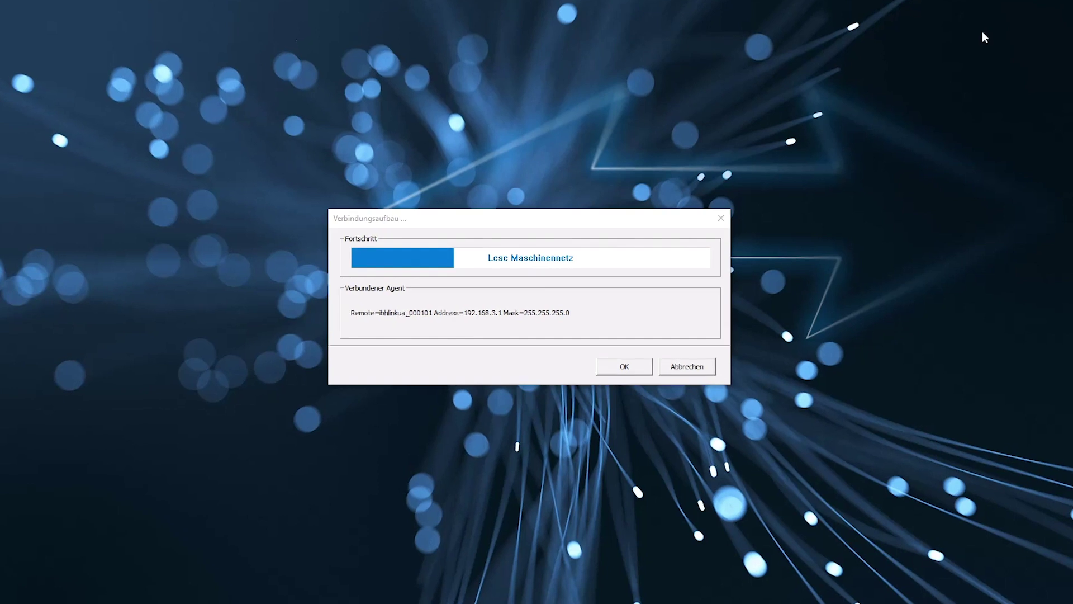
{"action": "left_click", "coordinate": [400, 217]}
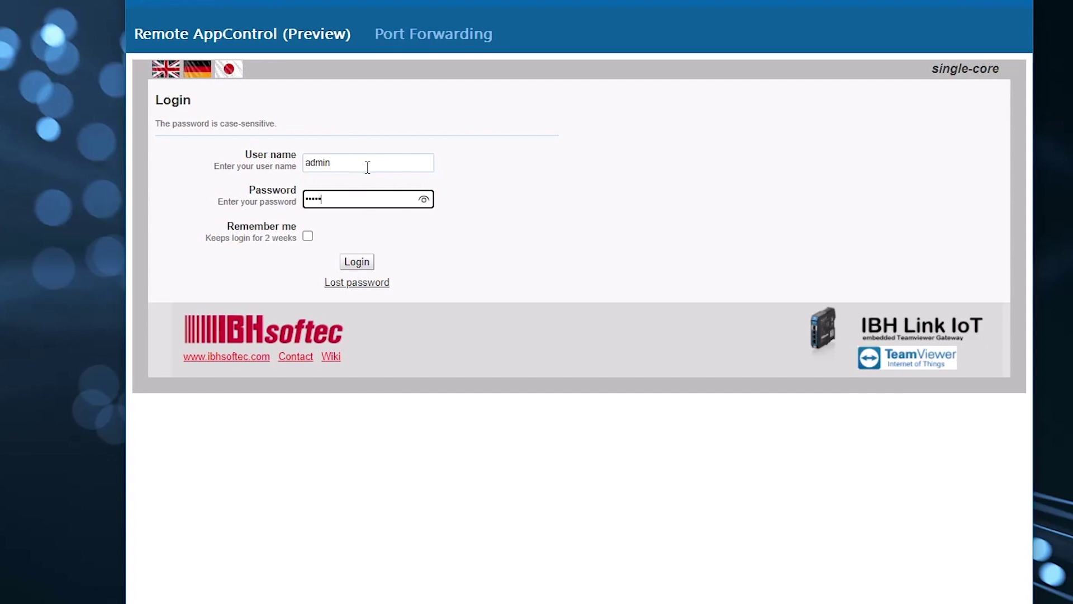
{"action": "left_click", "coordinate": [357, 261]}
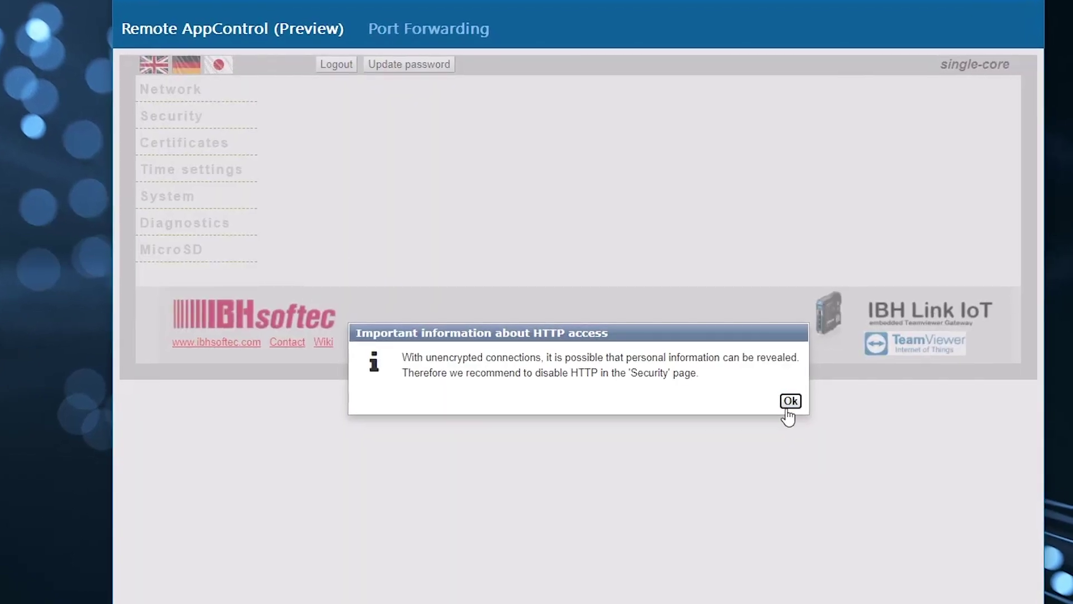
{"action": "left_click", "coordinate": [788, 410]}
{"action": "left_click", "coordinate": [684, 415]}
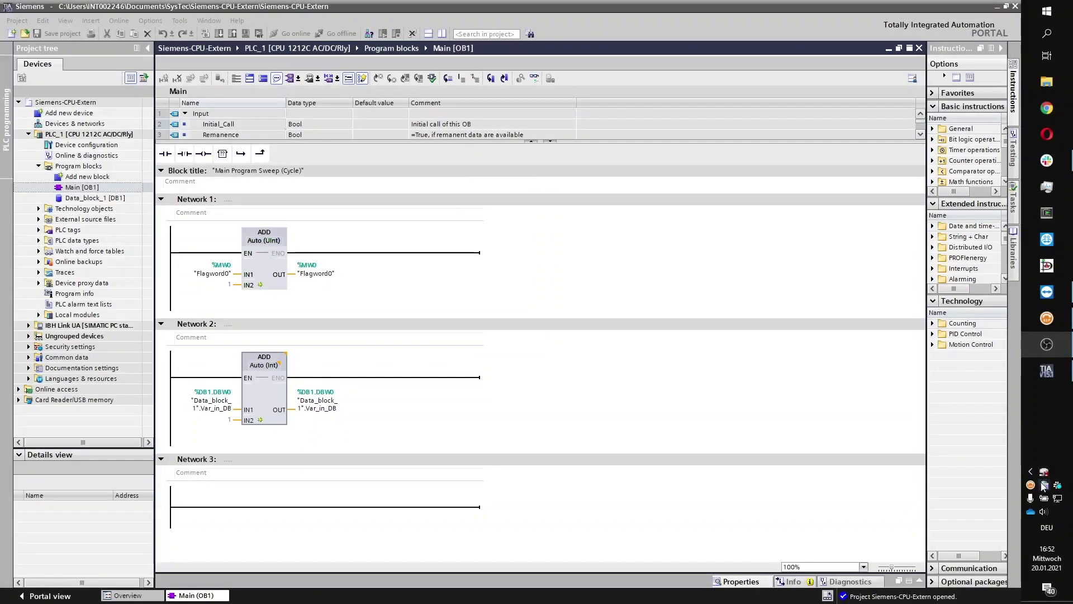
- Connect to ibhlinkua_005035, check its Port Forwarding mappings, then minimise both TeamViewer windows
{"action": "right_click", "coordinate": [1041, 473]}
{"action": "left_click", "coordinate": [948, 351]}
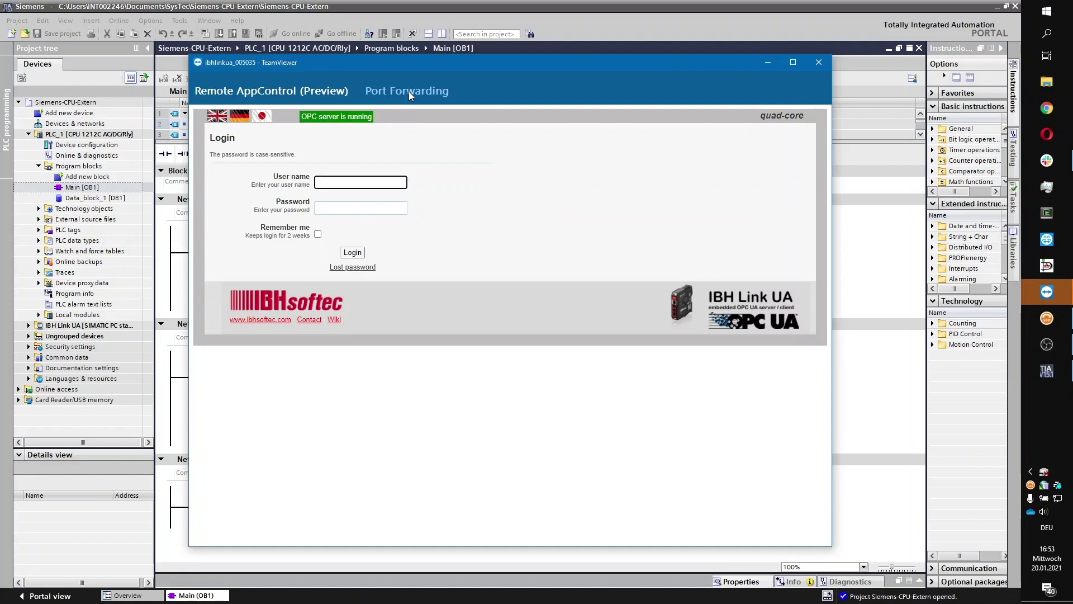
{"action": "left_click", "coordinate": [408, 92]}
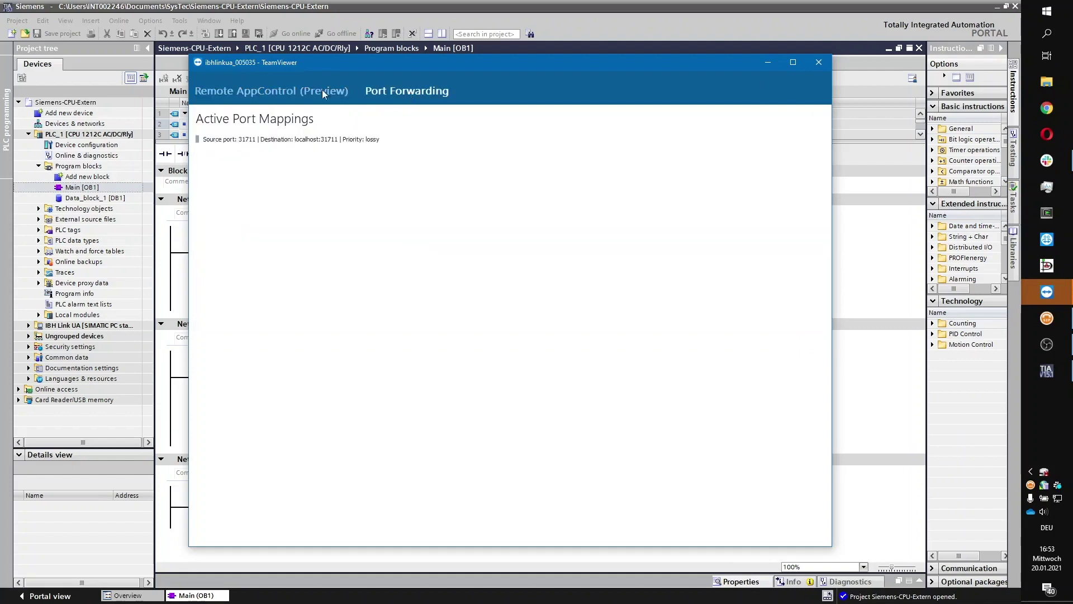
{"action": "left_click", "coordinate": [272, 90]}
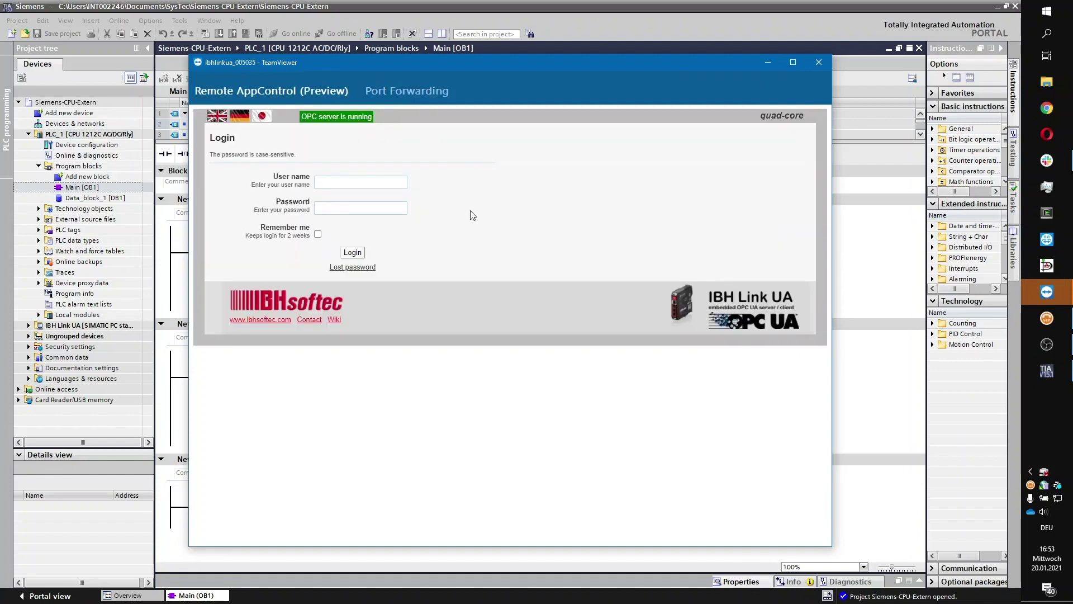
{"action": "left_click", "coordinate": [766, 63]}
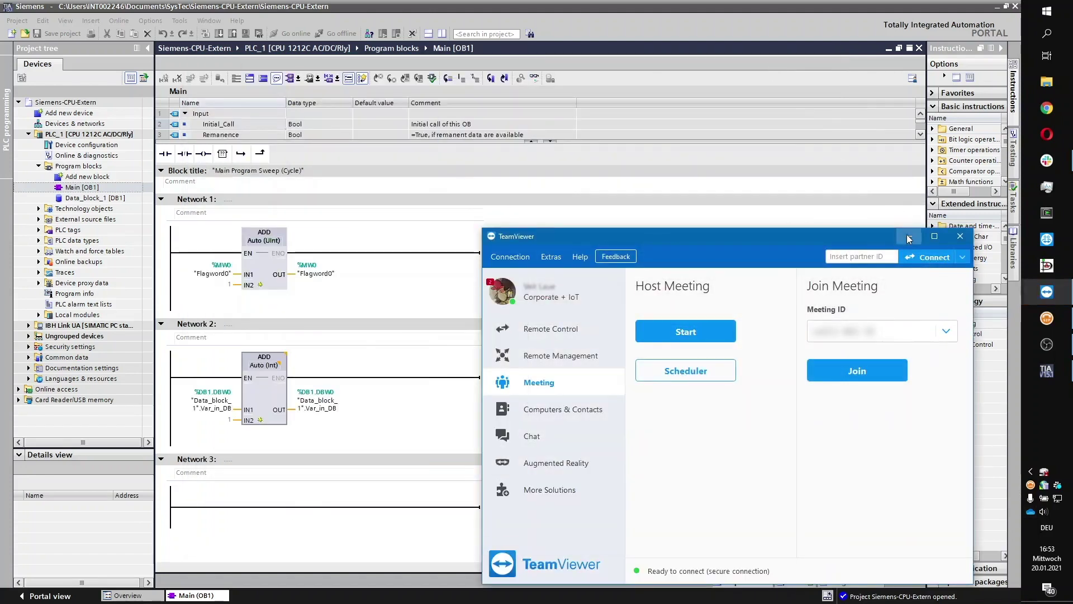
{"action": "left_click", "coordinate": [908, 238]}
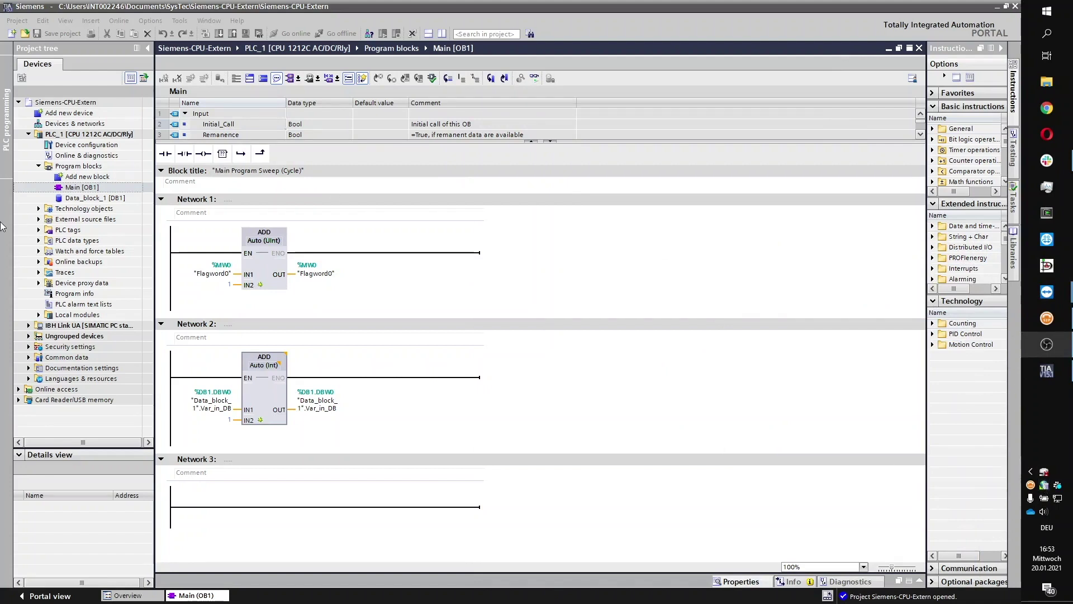
- Download the program to PLC_1 with Stop all modules, then finish so PLC_1 restarts
{"action": "right_click", "coordinate": [82, 138]}
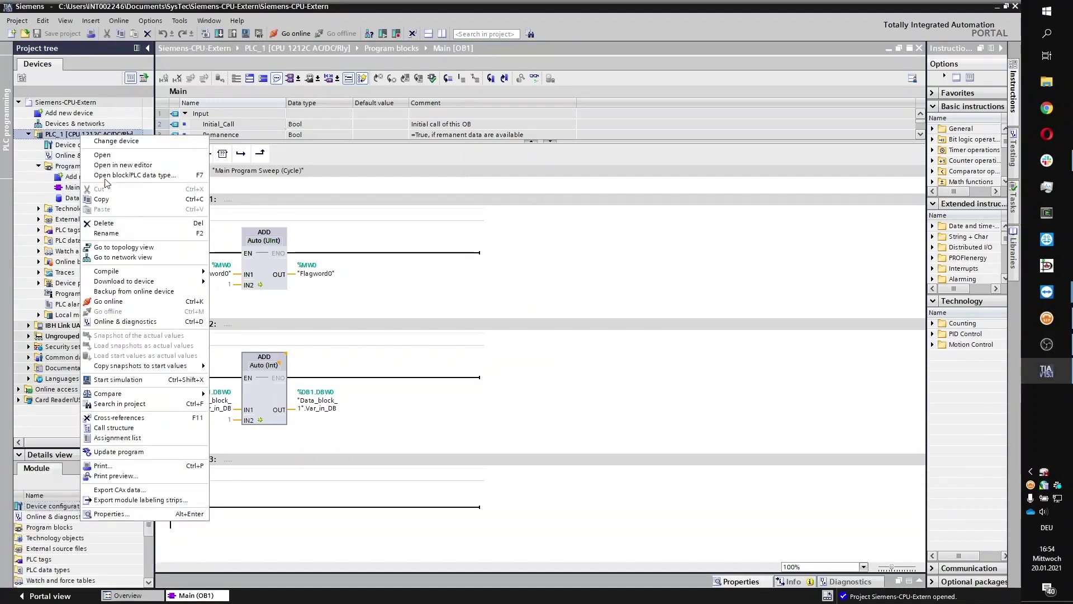
{"action": "mouse_move", "coordinate": [142, 284]}
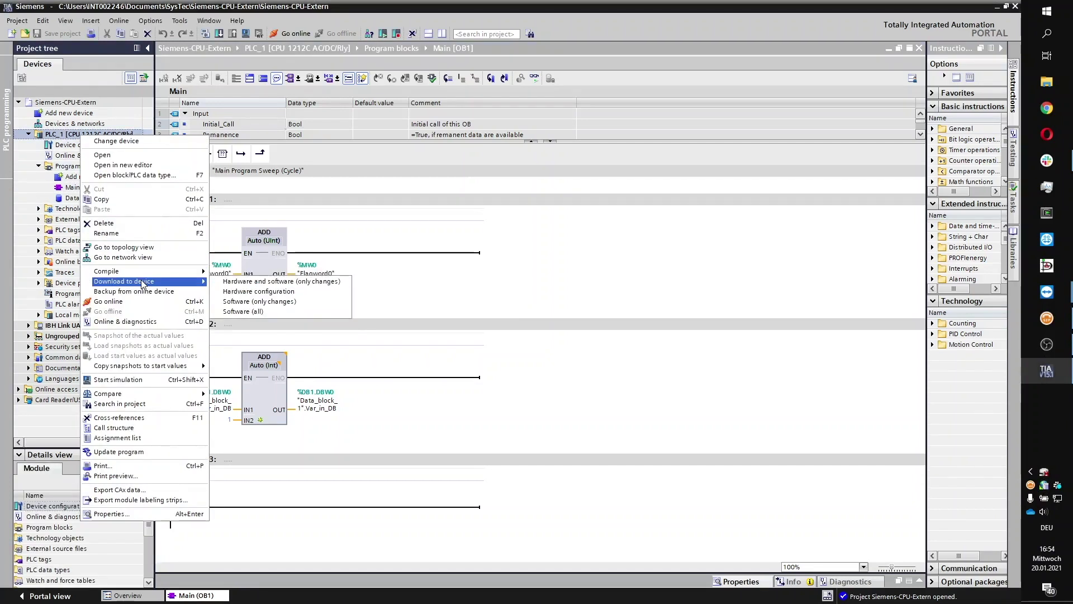
{"action": "left_click", "coordinate": [266, 312]}
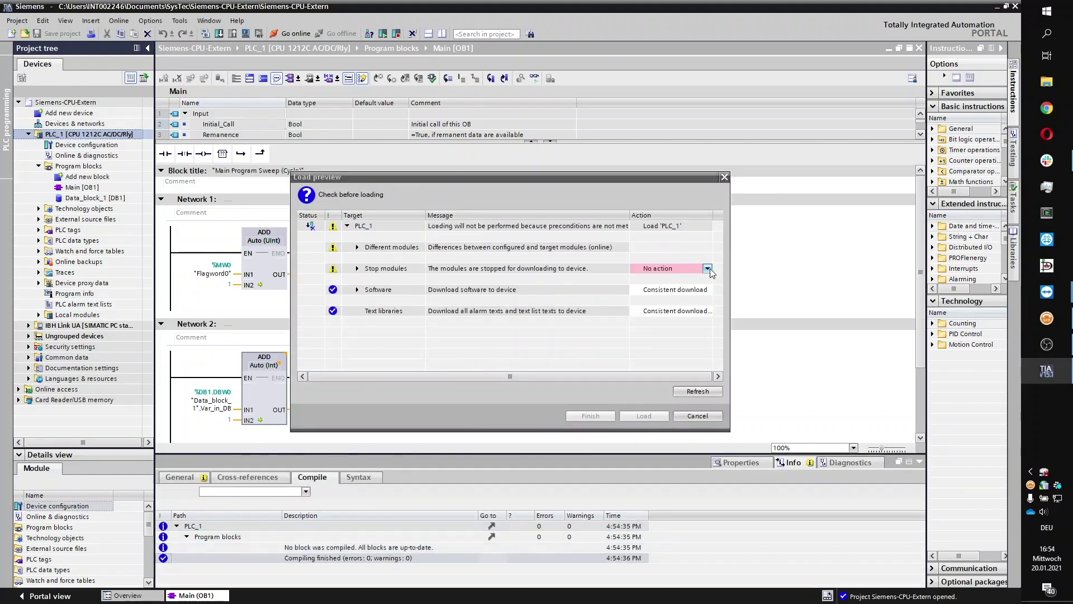
{"action": "left_click", "coordinate": [707, 268]}
{"action": "left_click", "coordinate": [697, 286]}
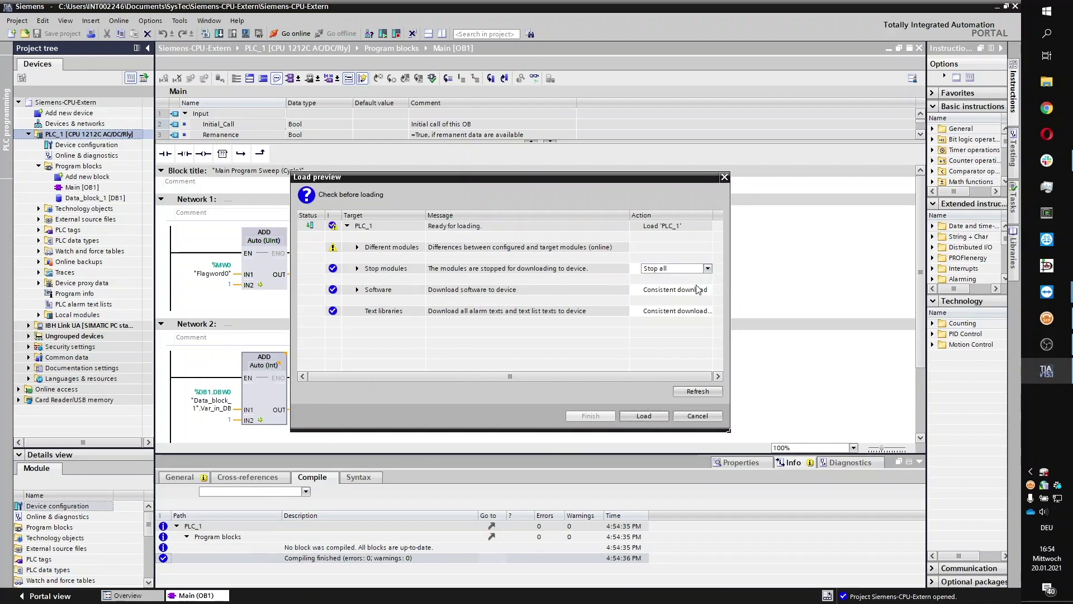
{"action": "left_click", "coordinate": [644, 416]}
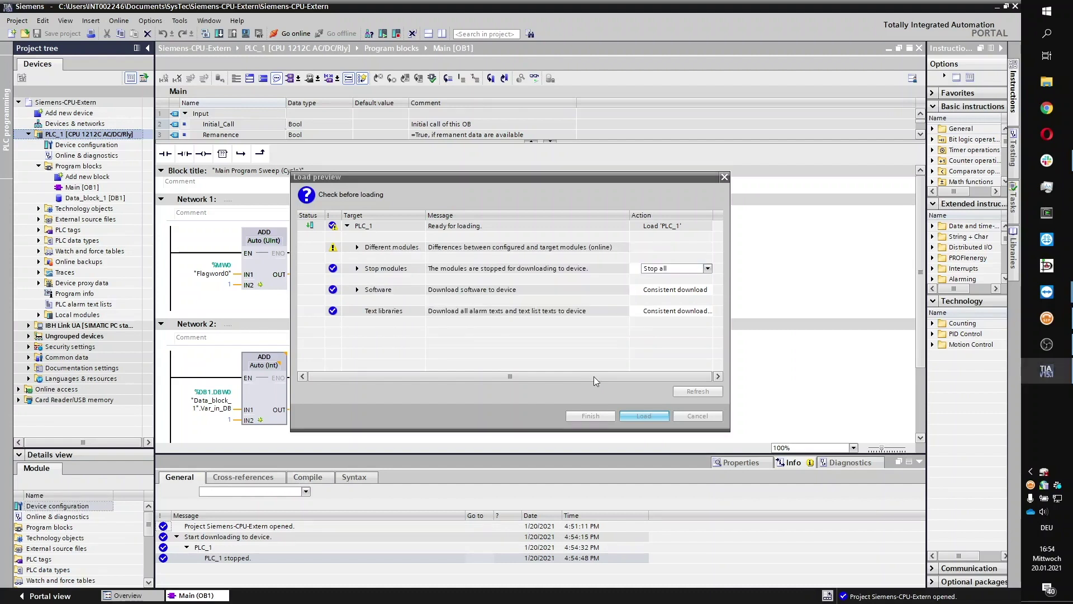
{"action": "left_click", "coordinate": [591, 414]}
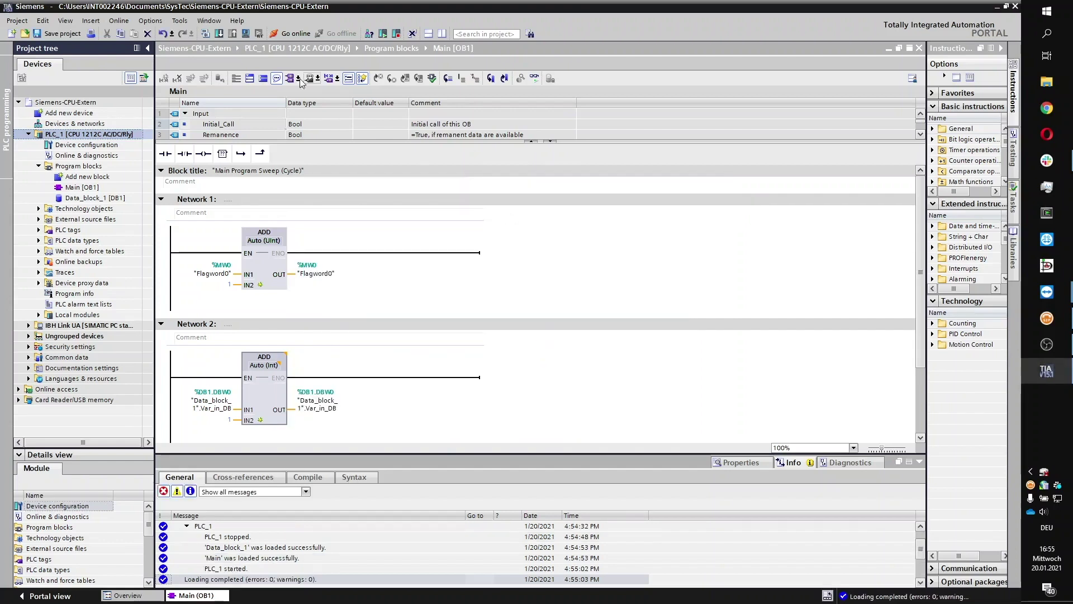
- Search for reachable devices and connect online to PLC_1 at 192.168.3.25
{"action": "left_click", "coordinate": [114, 22]}
{"action": "left_click", "coordinate": [128, 32]}
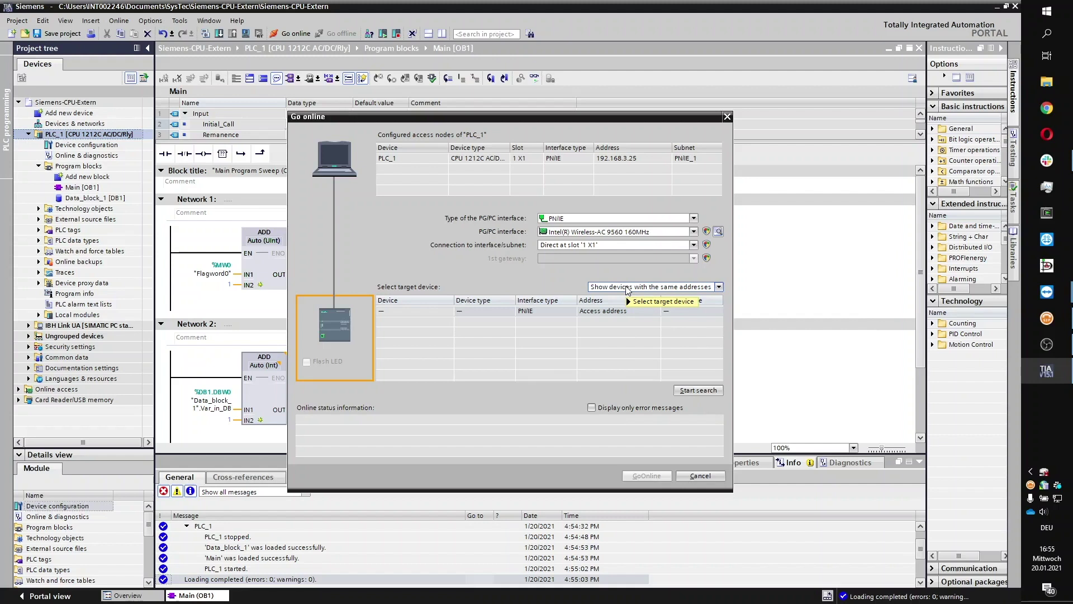
{"action": "mouse_move", "coordinate": [629, 290]}
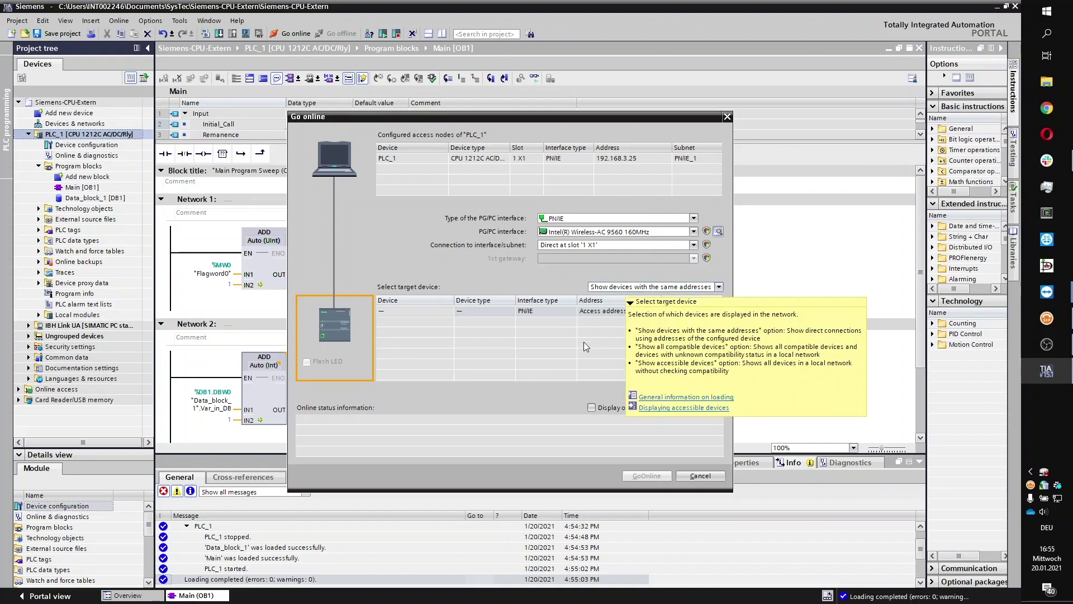
{"action": "left_click", "coordinate": [692, 391]}
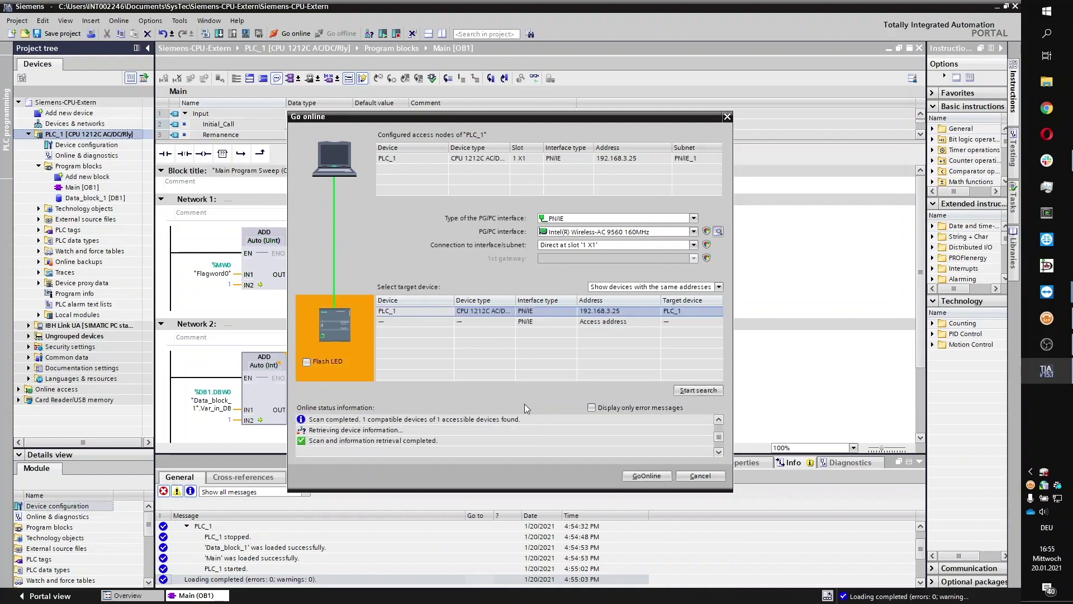
{"action": "left_click", "coordinate": [647, 475]}
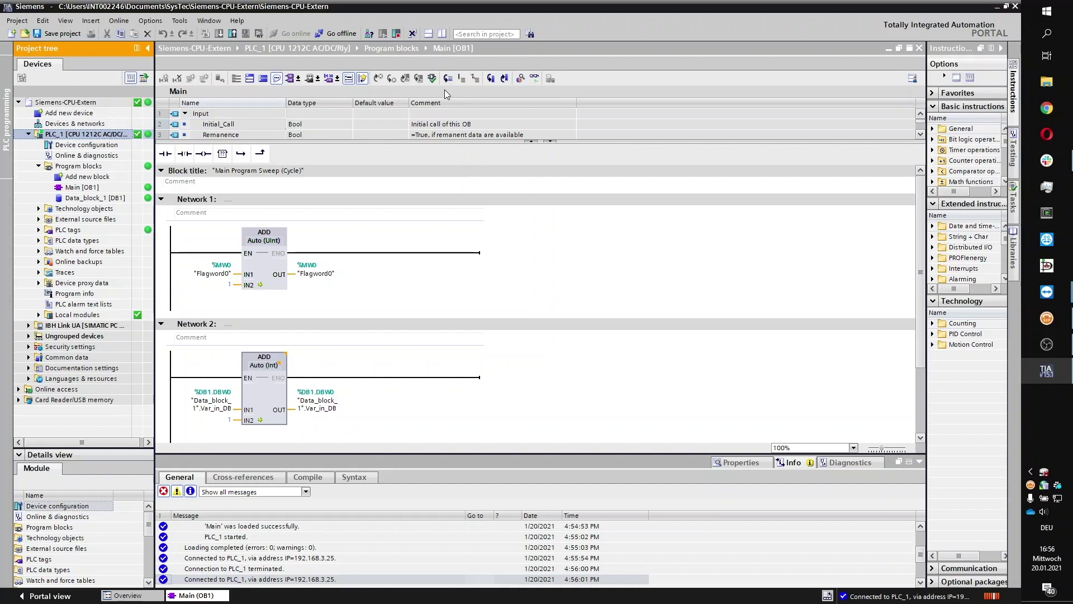
- Turn on monitoring in Main [OB1] and watch Network 2's live Flagword0 and Var_in_DB values
{"action": "left_click", "coordinate": [535, 79]}
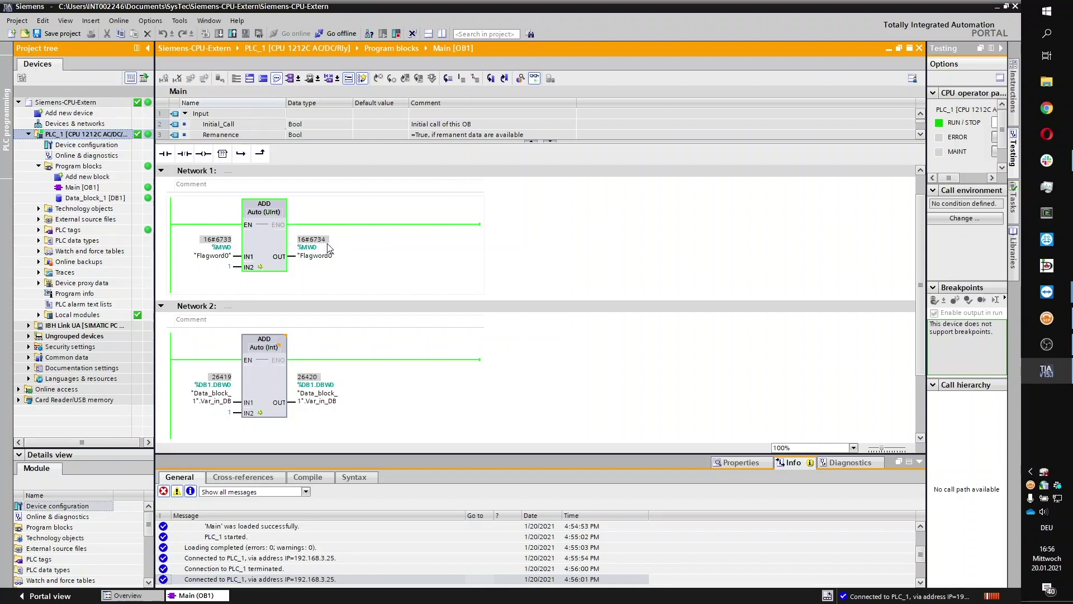
{"action": "left_click", "coordinate": [333, 379]}
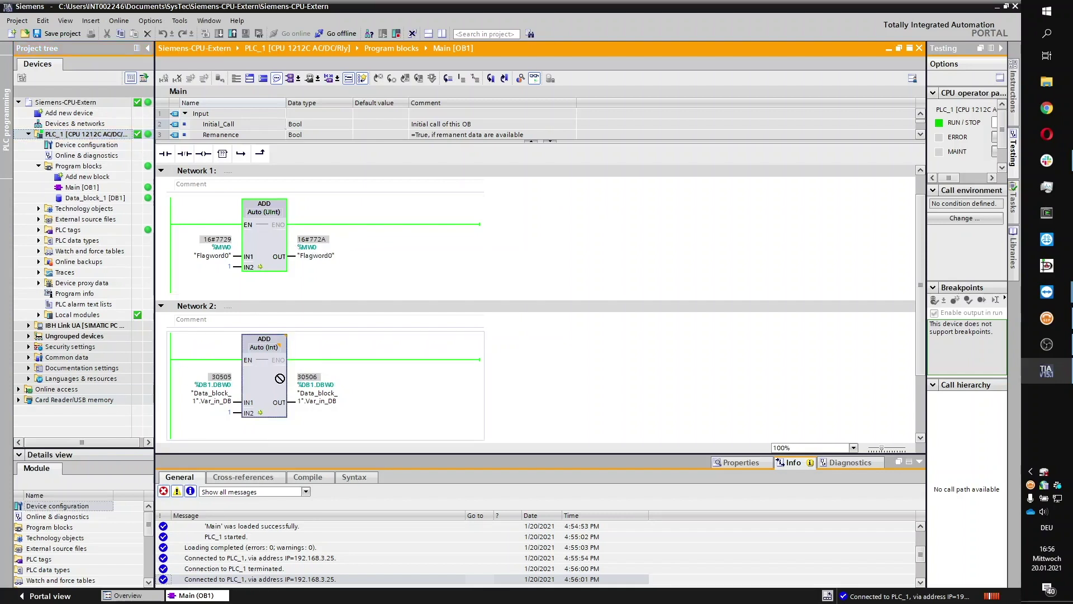
{"action": "mouse_move", "coordinate": [317, 383]}
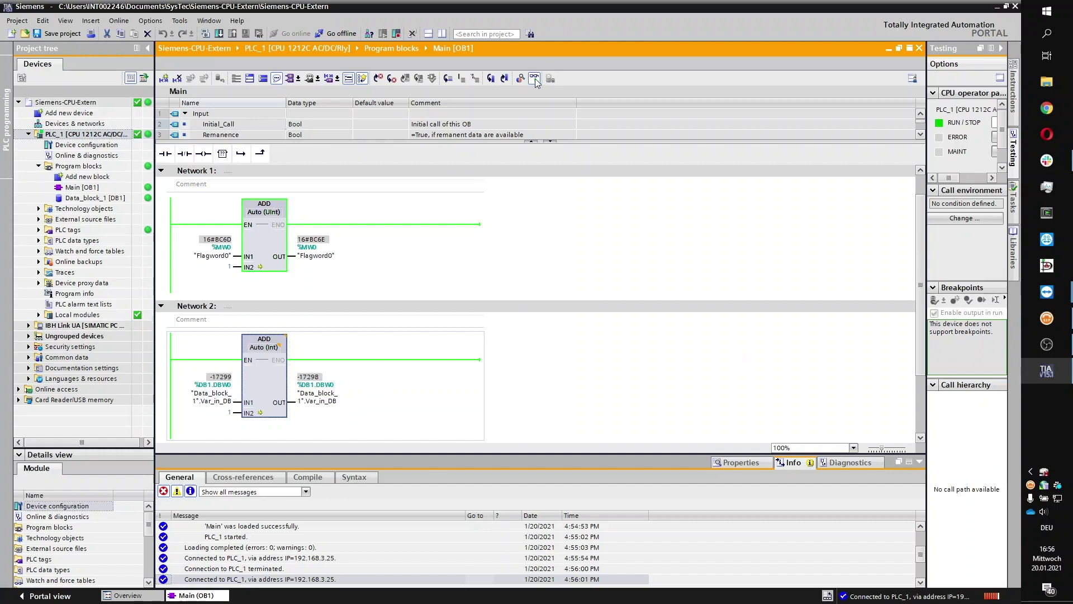
- Close the TeamViewer connection from the IBHNet-IoT tray icon, ending TIA Portal's online link to PLC_1
{"action": "right_click", "coordinate": [1047, 487]}
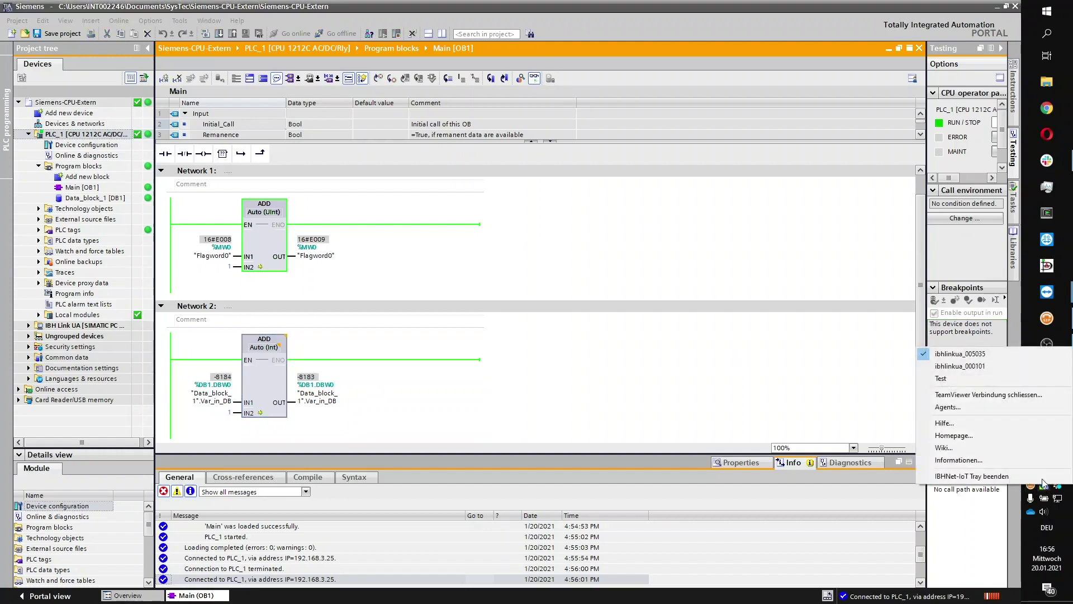
{"action": "left_click", "coordinate": [979, 395]}
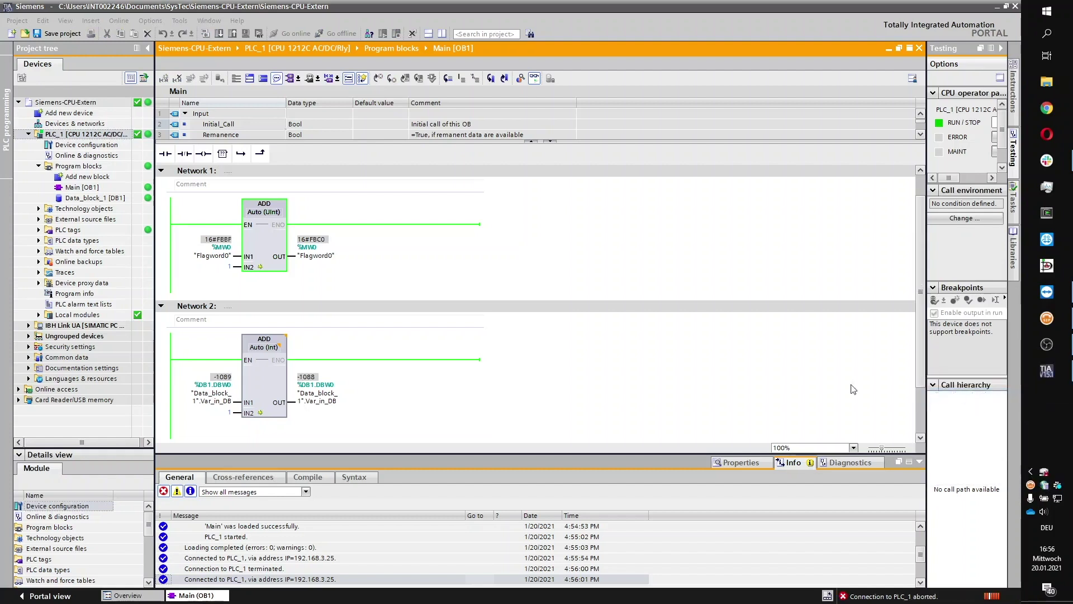